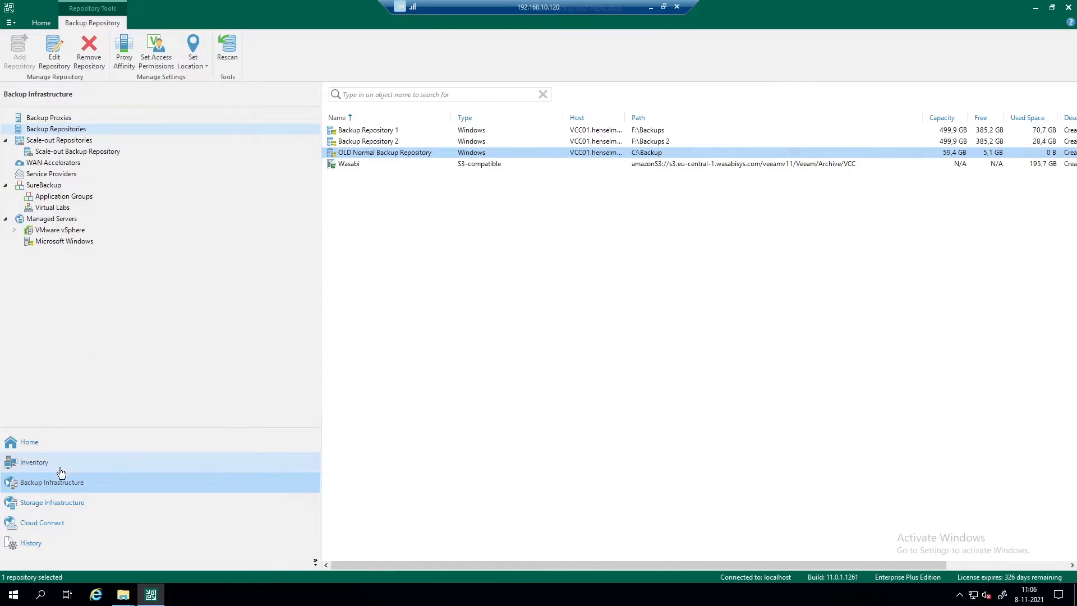
- Open the Cloud Connect tenant Customer1 for editing and review its bandwidth settings and backup resources
{"action": "left_click", "coordinate": [39, 524]}
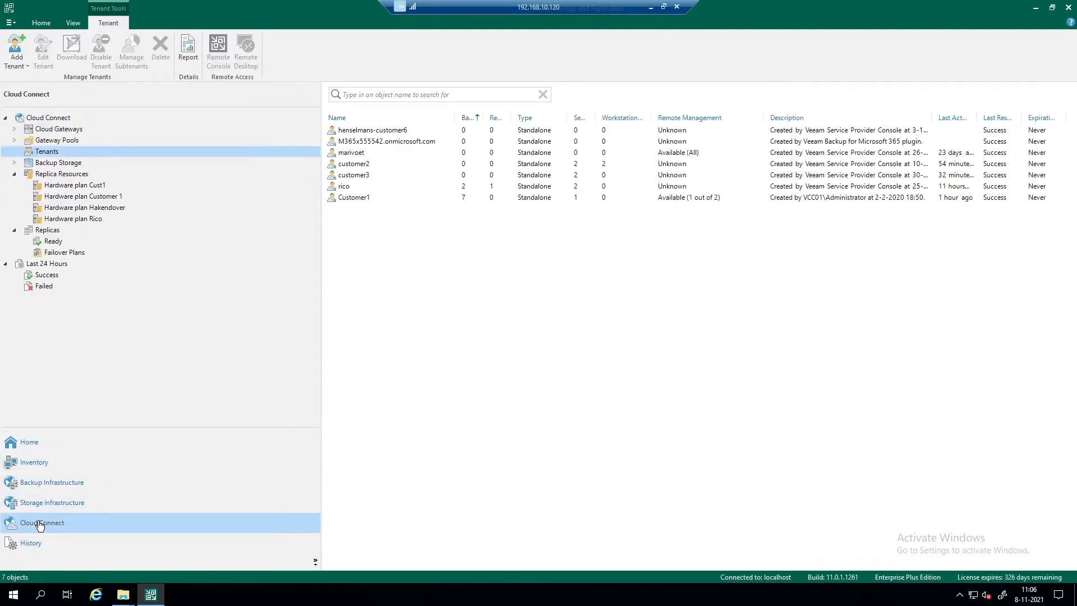
{"action": "right_click", "coordinate": [370, 198]}
{"action": "left_click", "coordinate": [404, 286]}
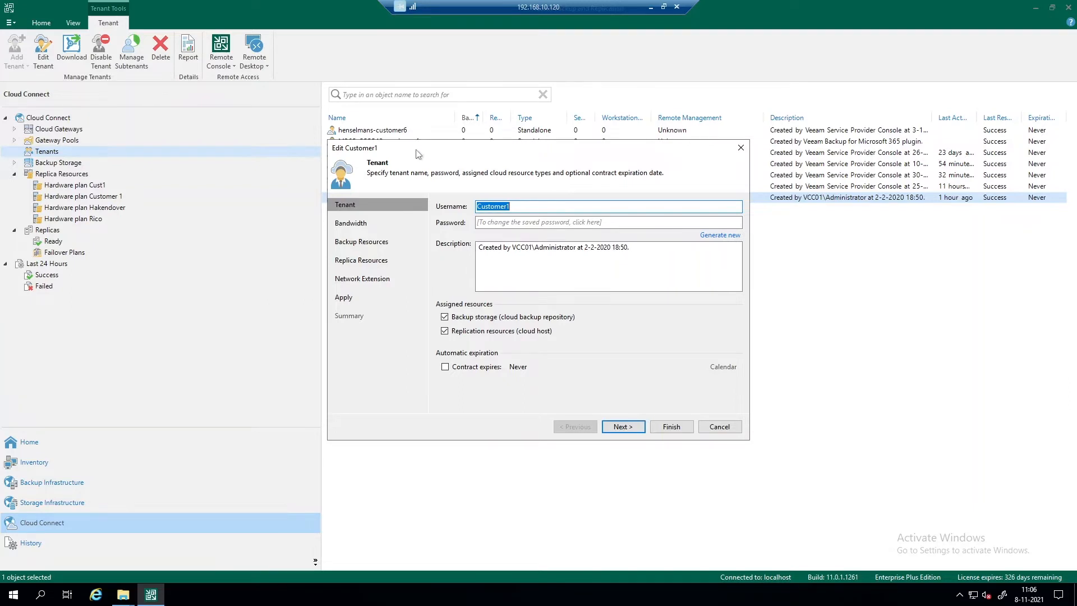
{"action": "left_click", "coordinate": [351, 228]}
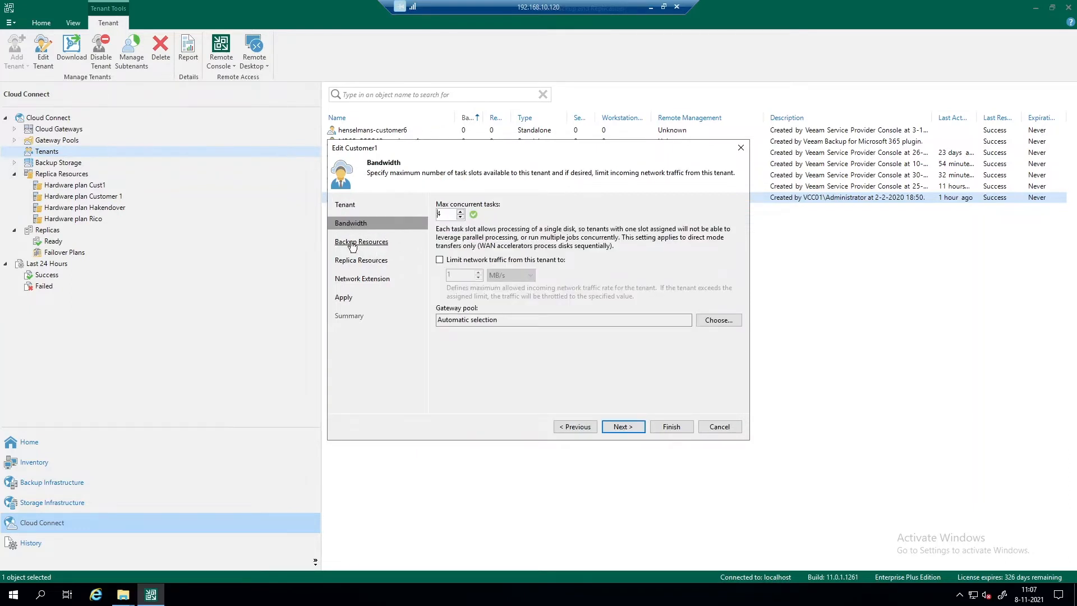
{"action": "left_click", "coordinate": [359, 242]}
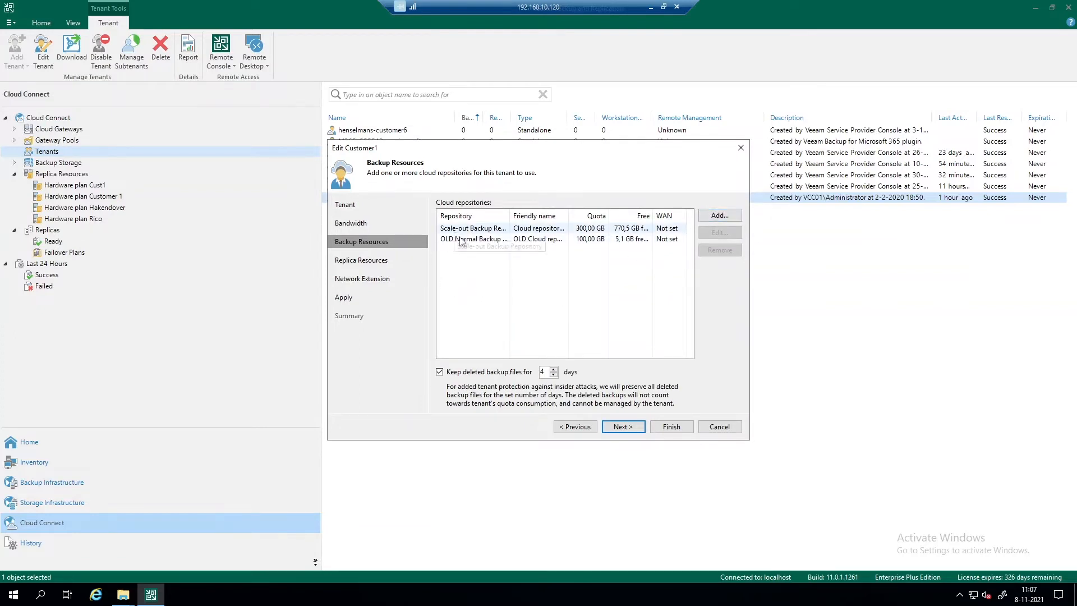
- Review the quota settings of the tenant's cloud repository on the Scale-out Backup Repository and accept them as they are
{"action": "left_click", "coordinate": [522, 228]}
{"action": "left_click", "coordinate": [711, 233]}
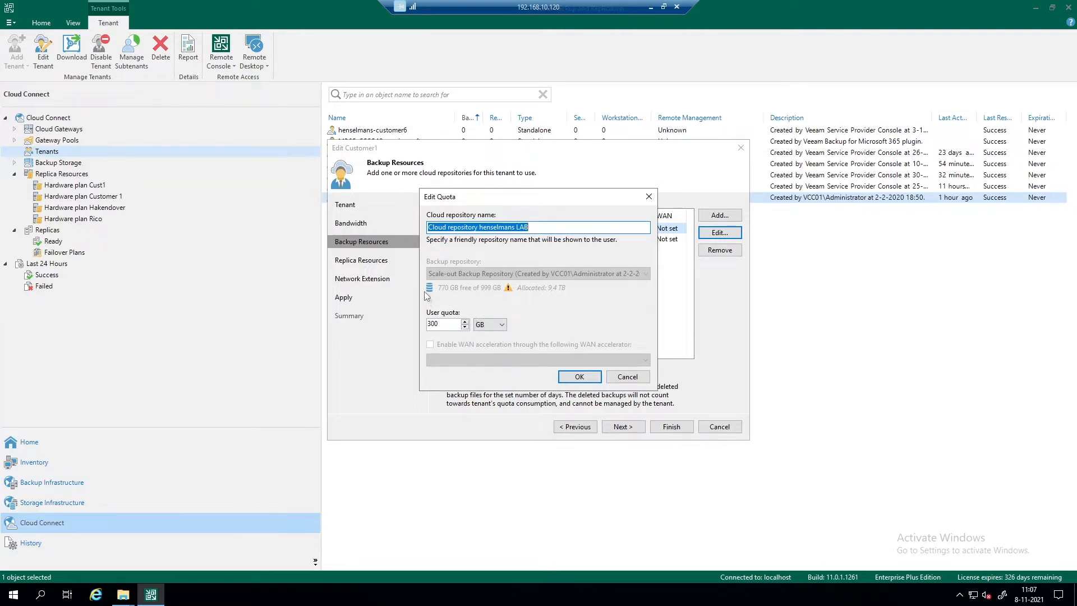
{"action": "left_click", "coordinate": [582, 384]}
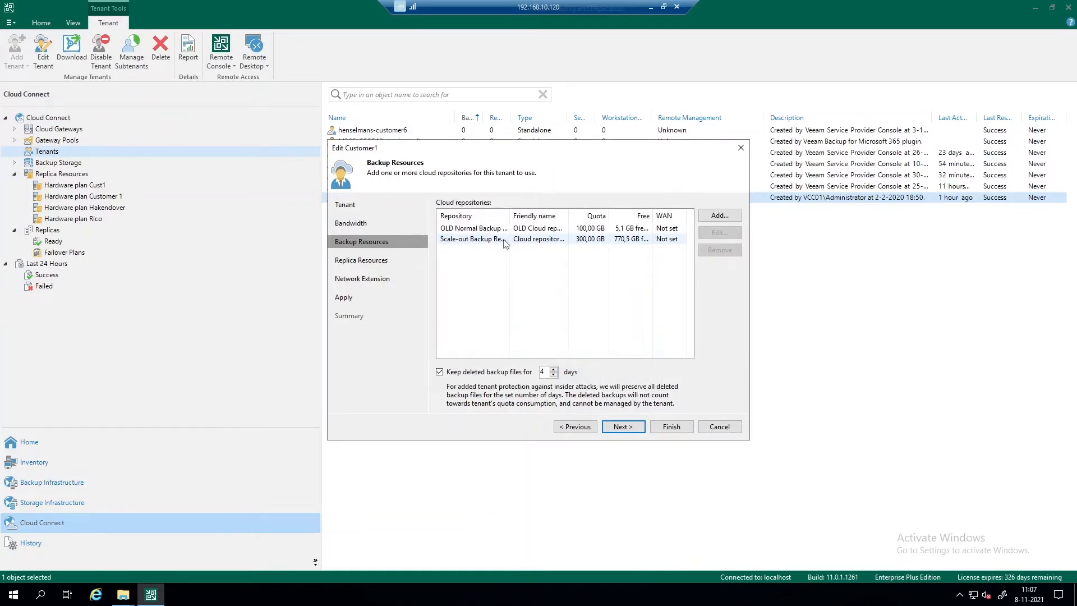
- Review the tenant's quota settings on the OLD Normal Backup Repository and exit the tenant editor without applying changes
{"action": "left_click", "coordinate": [498, 229]}
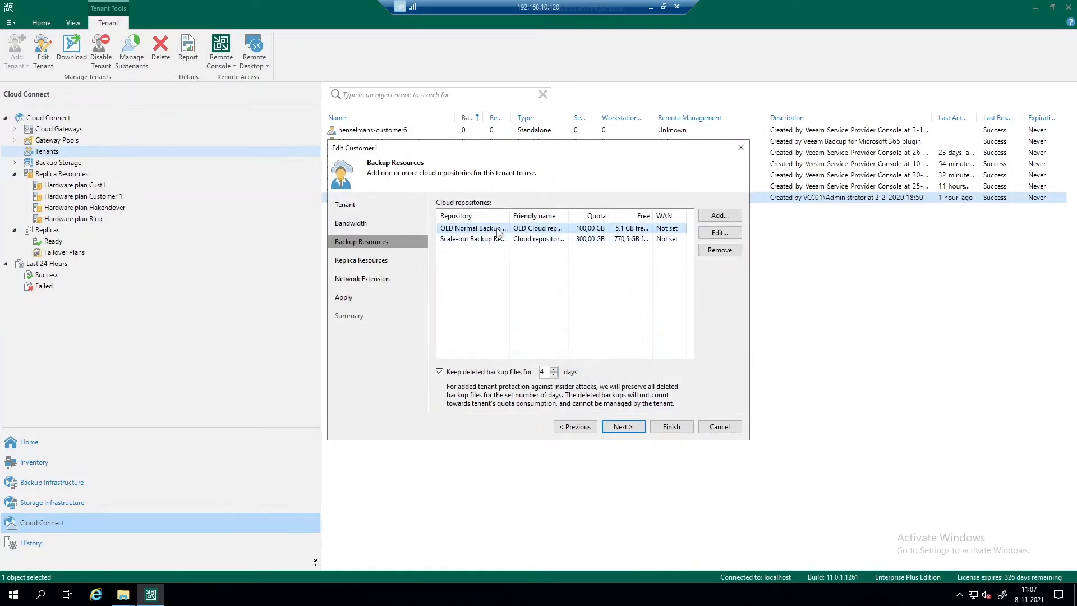
{"action": "left_click", "coordinate": [723, 234]}
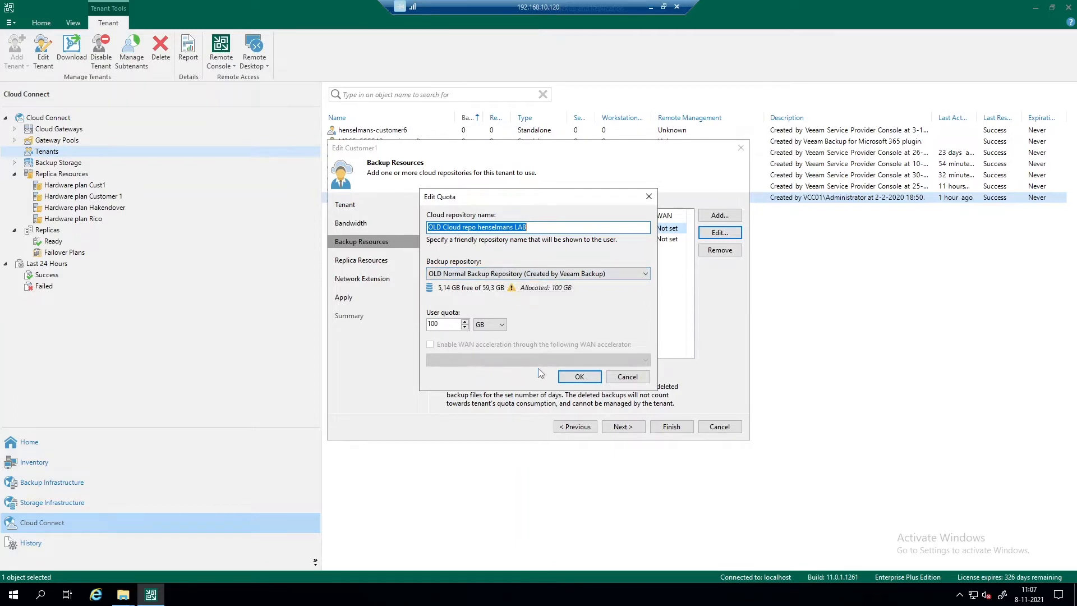
{"action": "left_click", "coordinate": [642, 378]}
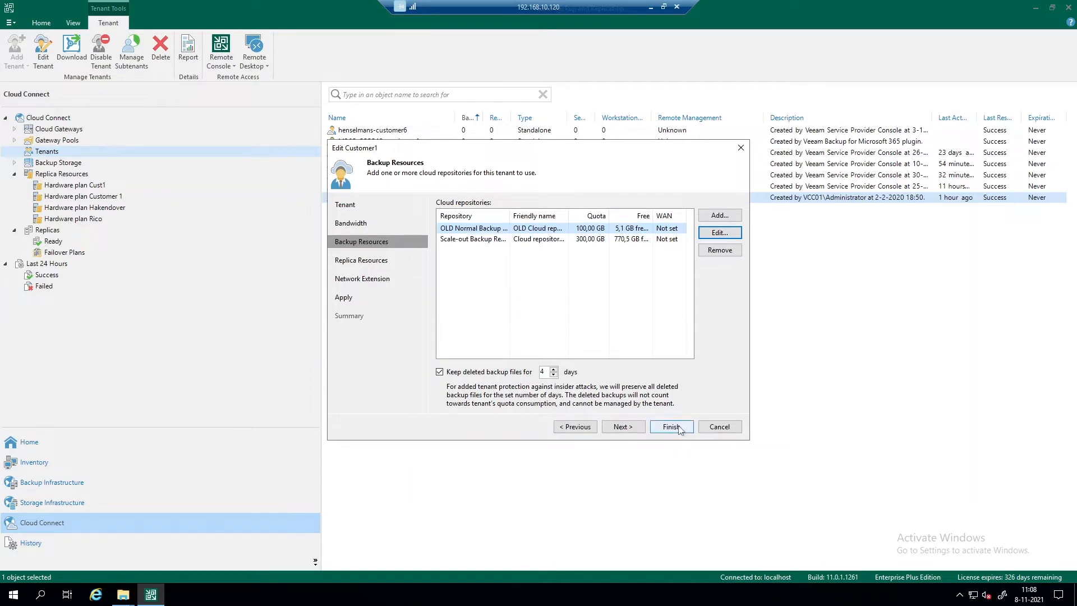
{"action": "left_click", "coordinate": [716, 429]}
{"action": "left_click", "coordinate": [552, 309]}
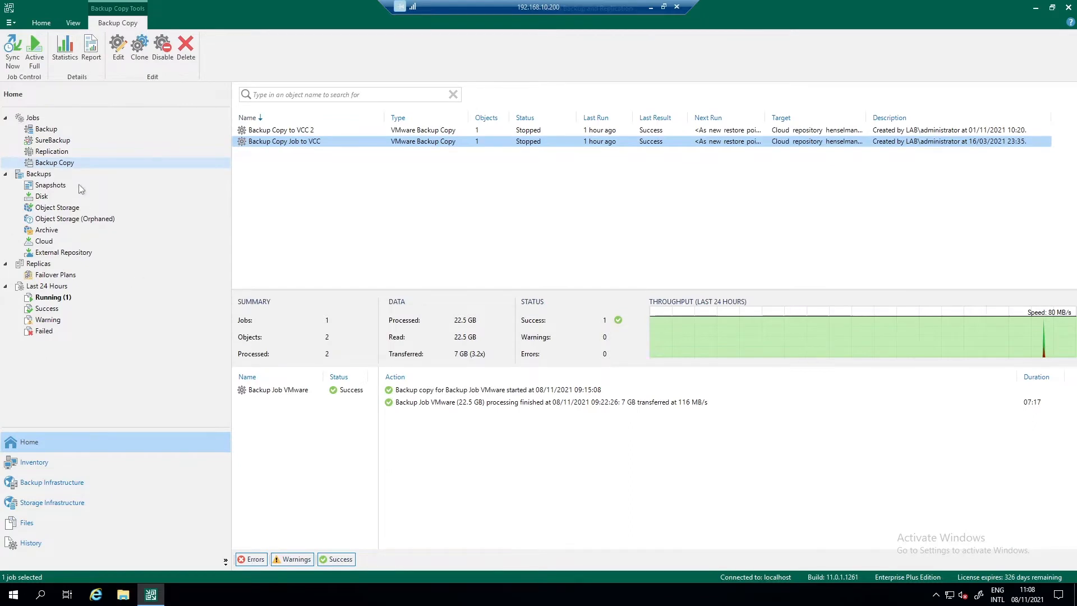
- On the customer's backup server, examine the service provider and the two cloud repositories among the backup repositories
{"action": "left_click", "coordinate": [38, 485]}
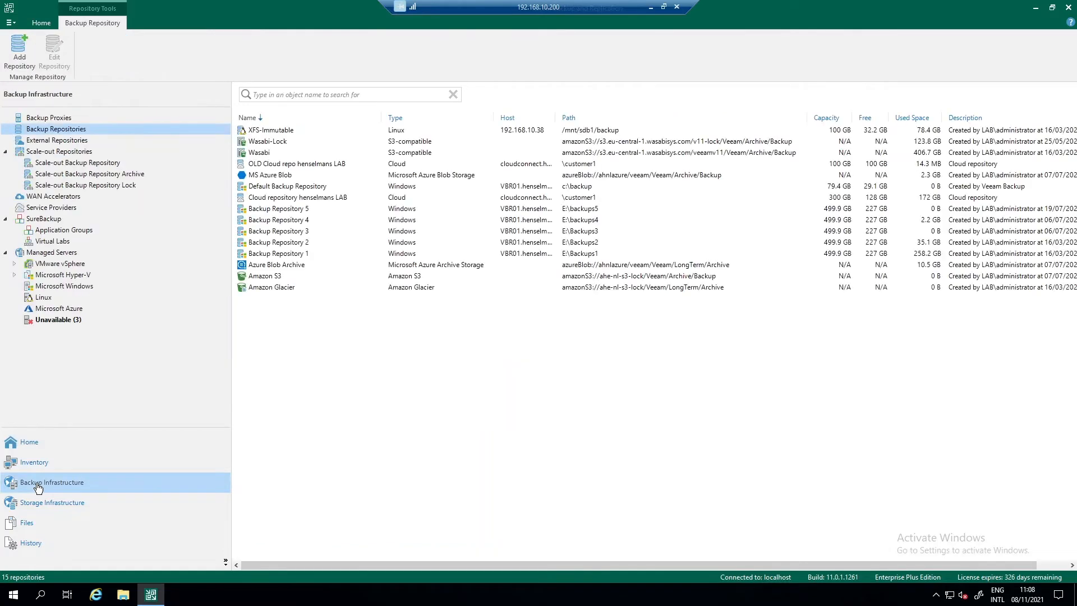
{"action": "left_click", "coordinate": [50, 208]}
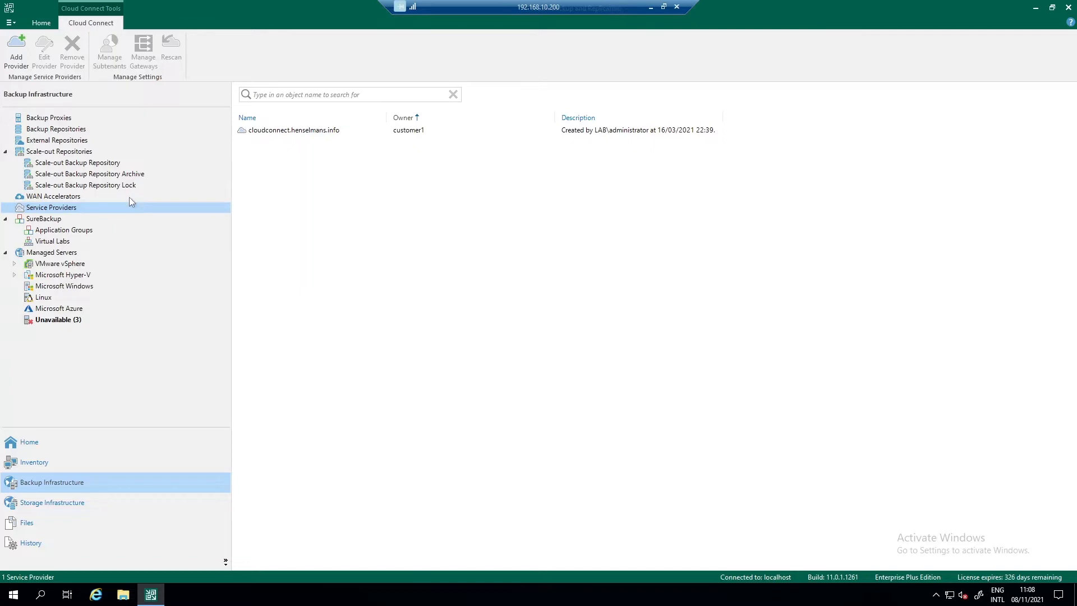
{"action": "left_click", "coordinate": [58, 130]}
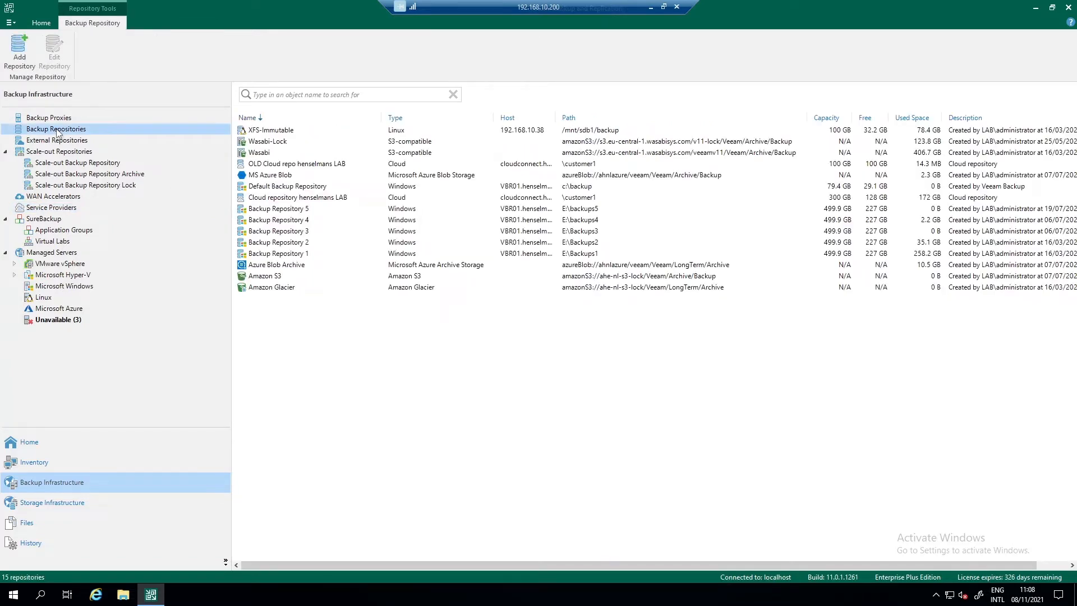
{"action": "left_click", "coordinate": [300, 200]}
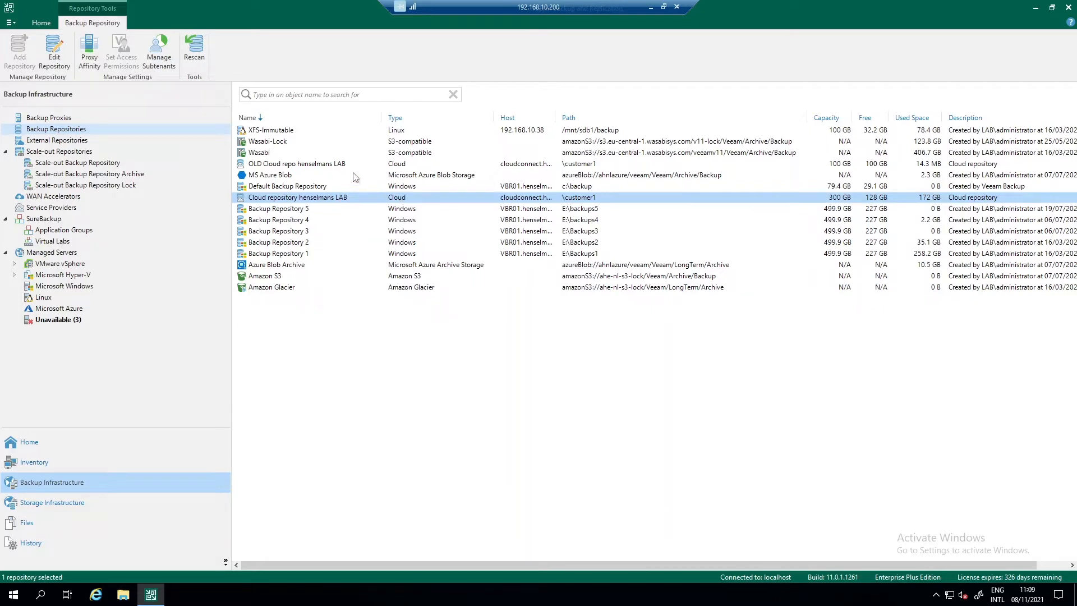
{"action": "left_click", "coordinate": [280, 165]}
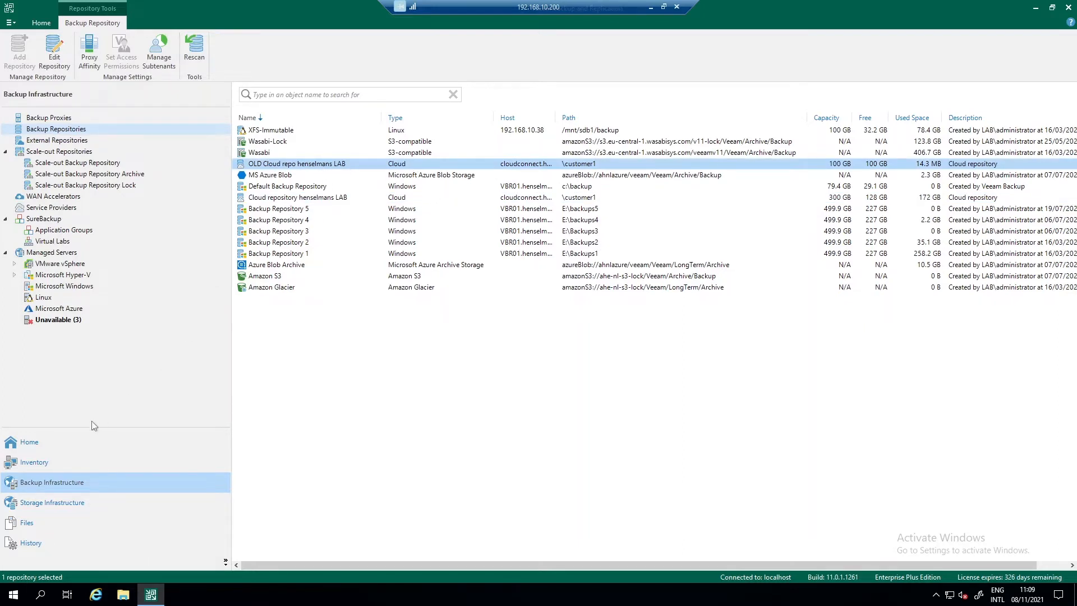
- Open the backup copy job Backup Copy to VCC 2 for editing and review its objects and target settings
{"action": "left_click", "coordinate": [53, 443]}
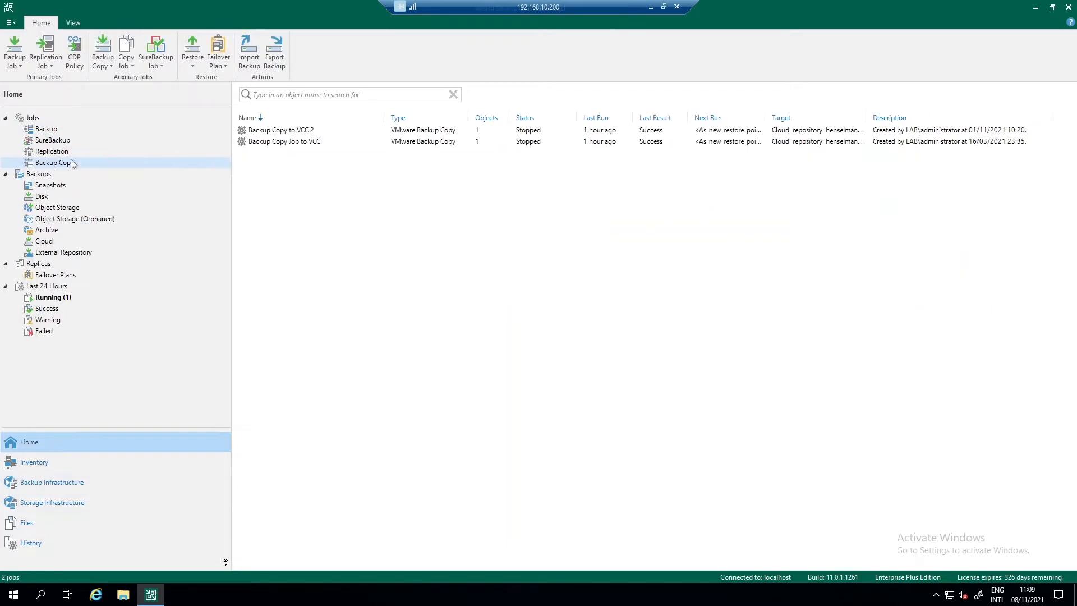
{"action": "left_click", "coordinate": [300, 133]}
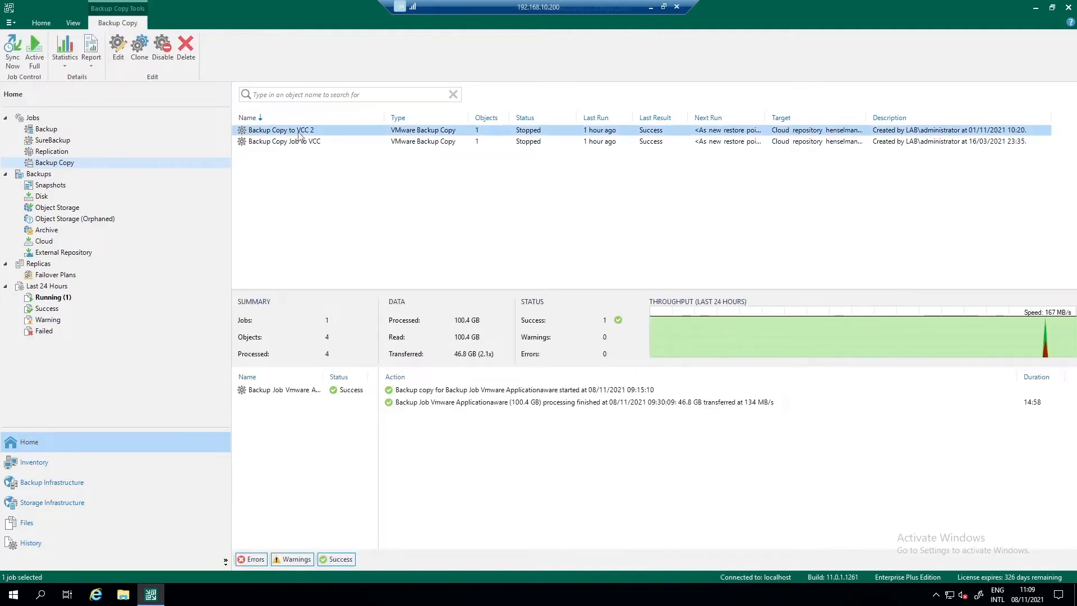
{"action": "right_click", "coordinate": [299, 132]}
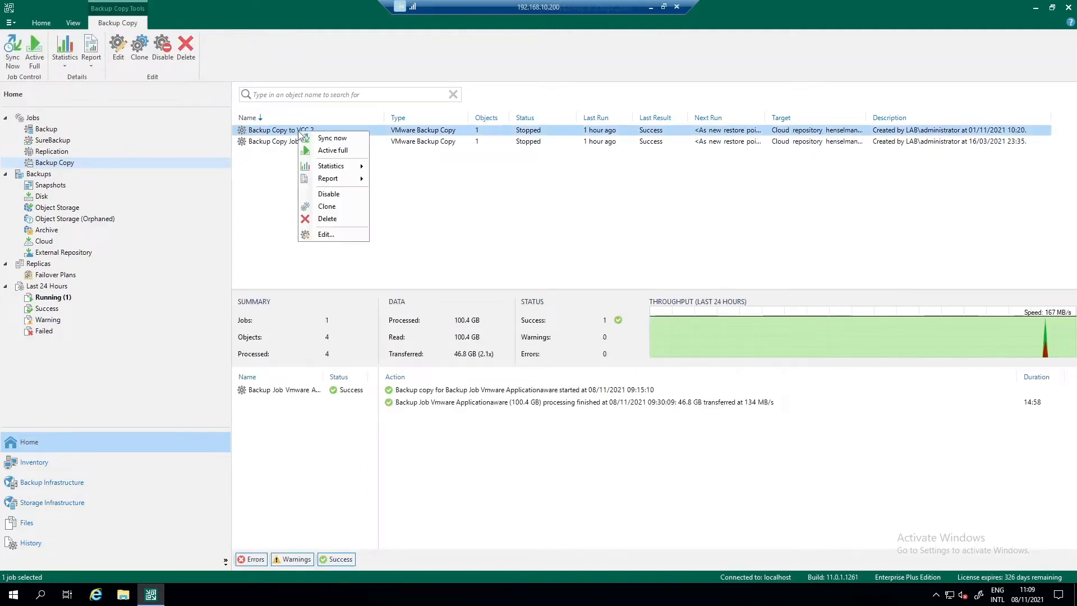
{"action": "left_click", "coordinate": [330, 234]}
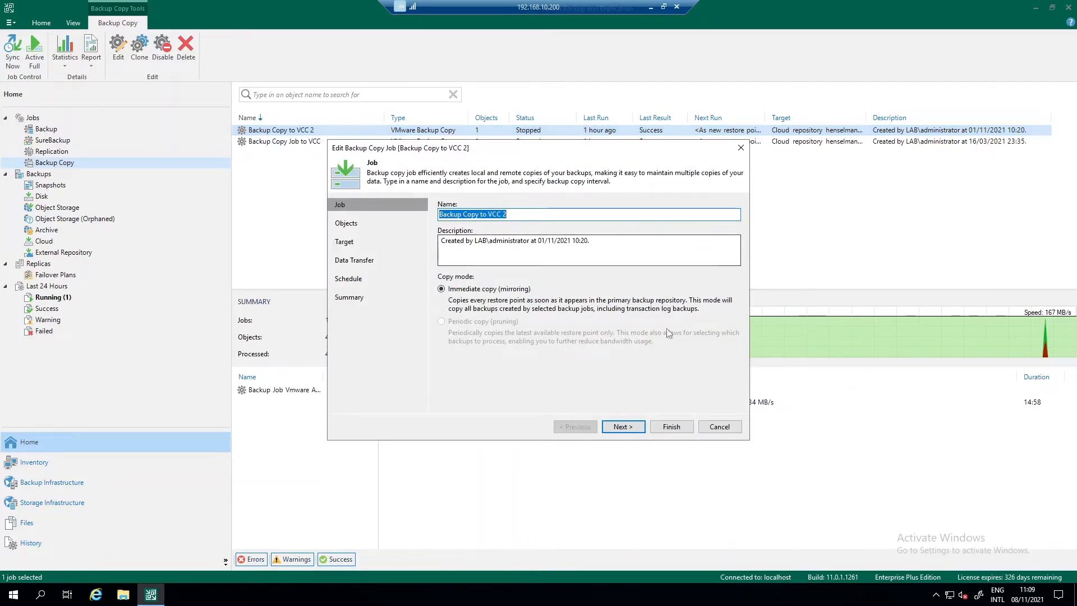
{"action": "left_click", "coordinate": [622, 427]}
{"action": "left_click", "coordinate": [501, 230]}
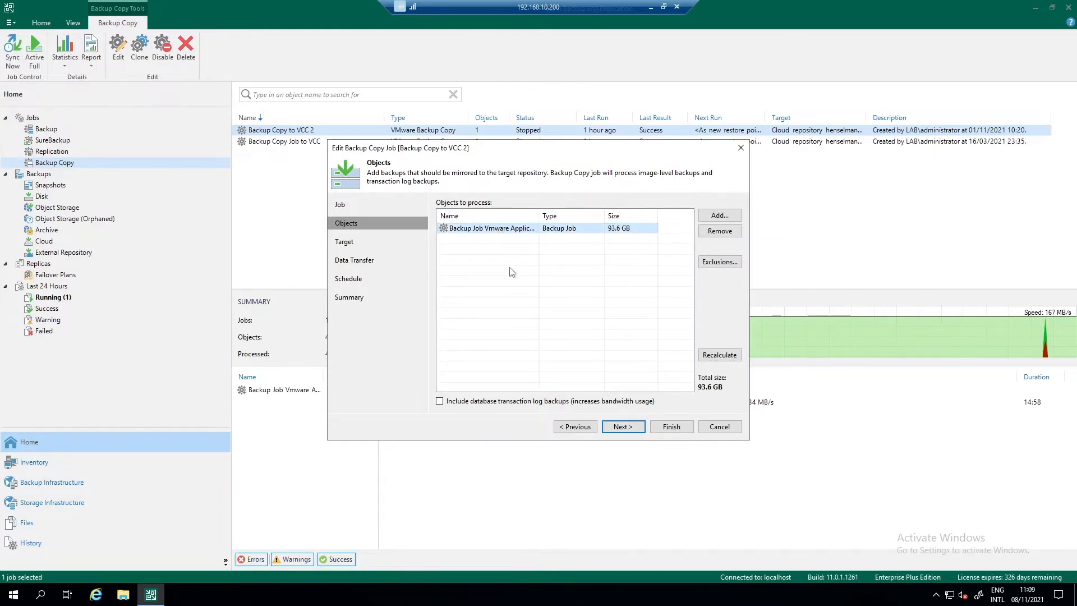
{"action": "left_click", "coordinate": [624, 427]}
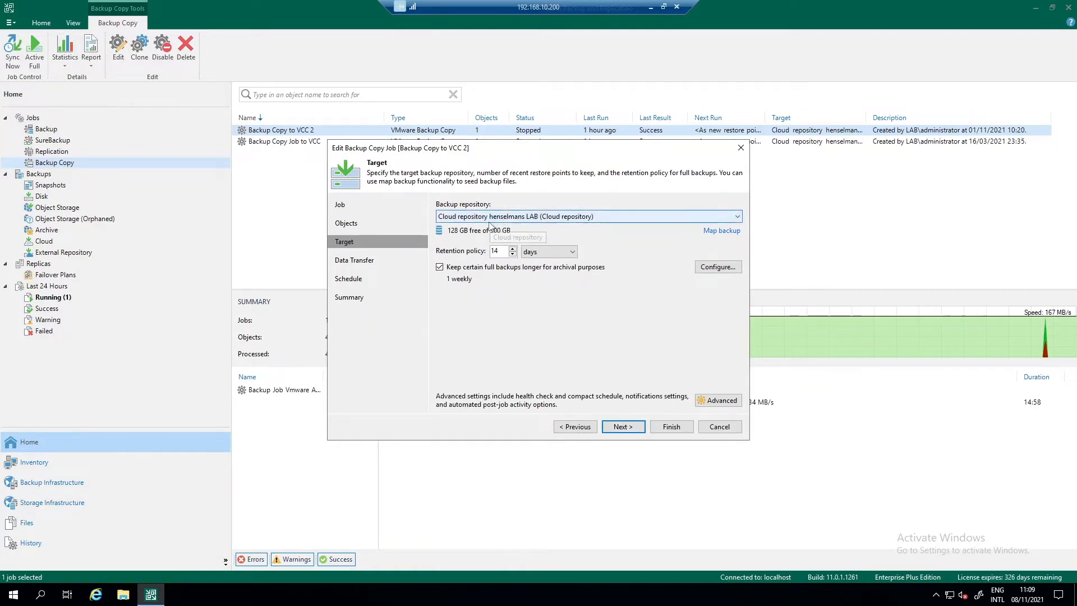
- Look through the job's available target repositories, keep the current cloud repository, and exit without applying changes
{"action": "left_click", "coordinate": [510, 218]}
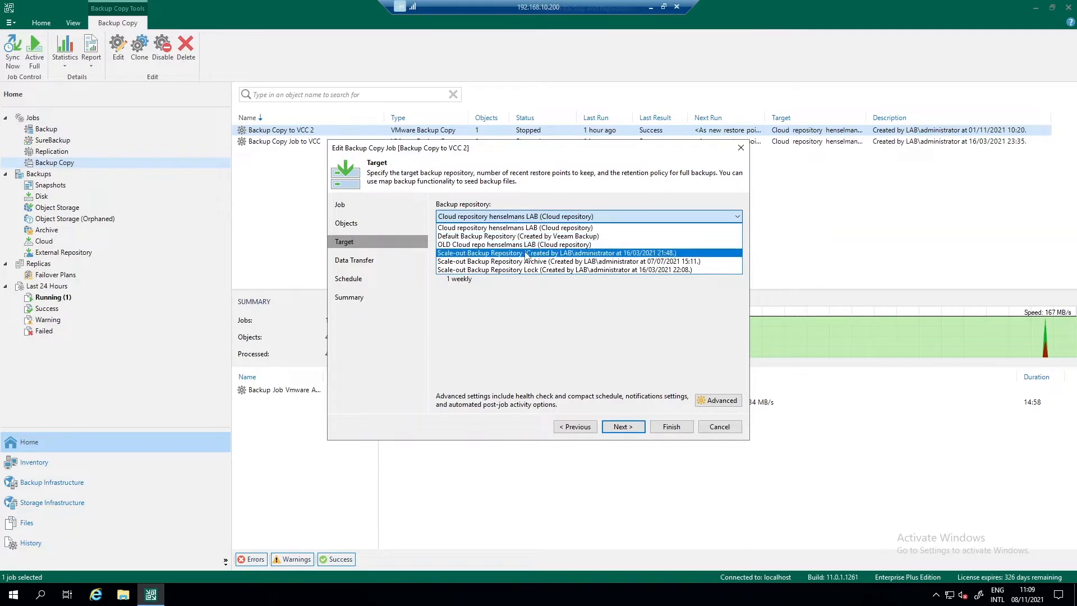
{"action": "left_click", "coordinate": [515, 229]}
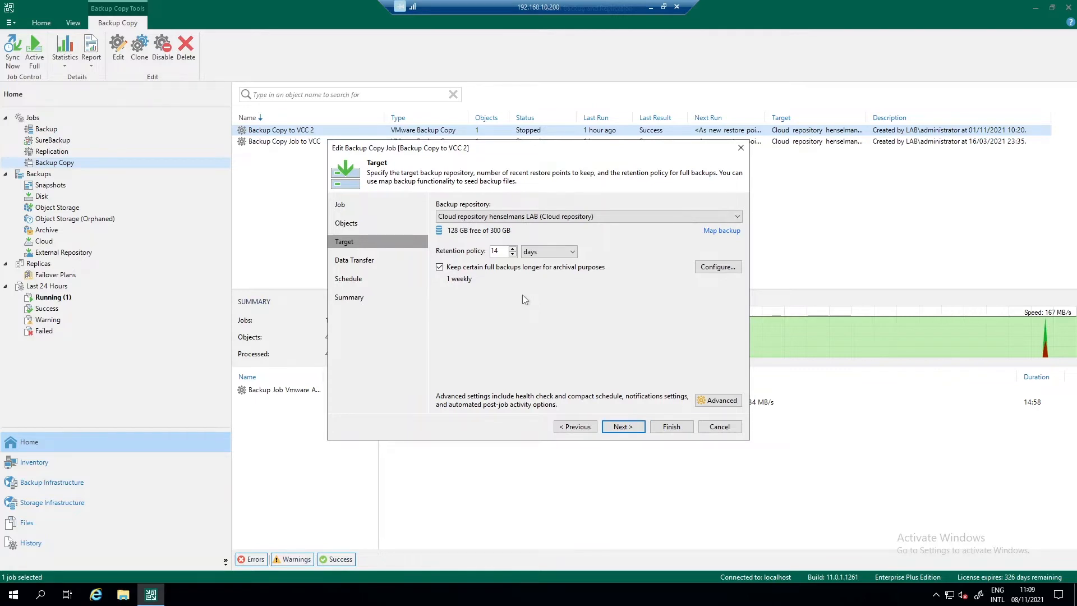
{"action": "left_click", "coordinate": [711, 428]}
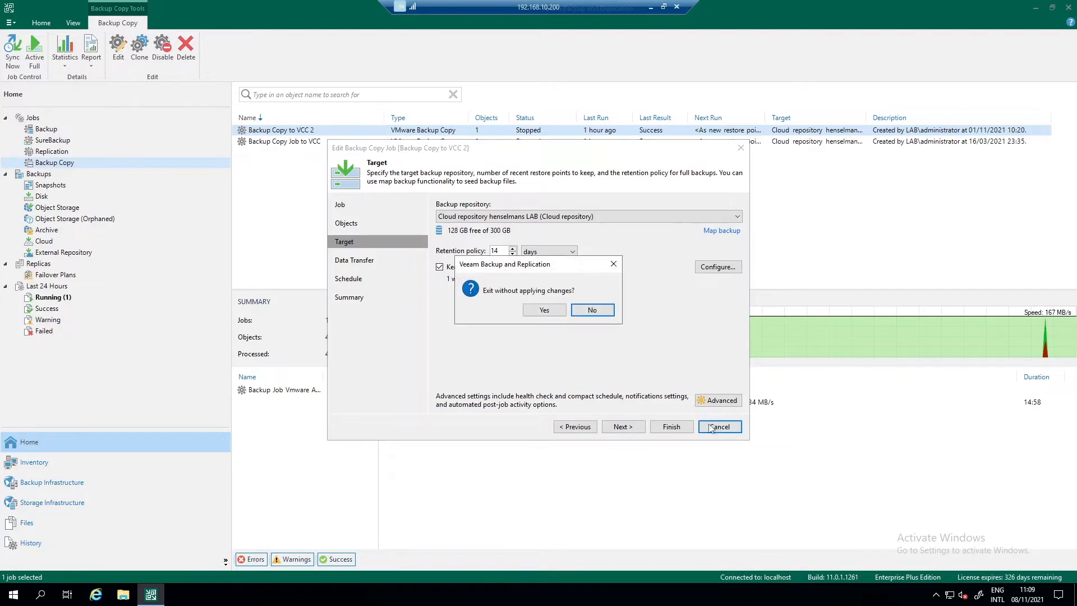
{"action": "left_click", "coordinate": [533, 310]}
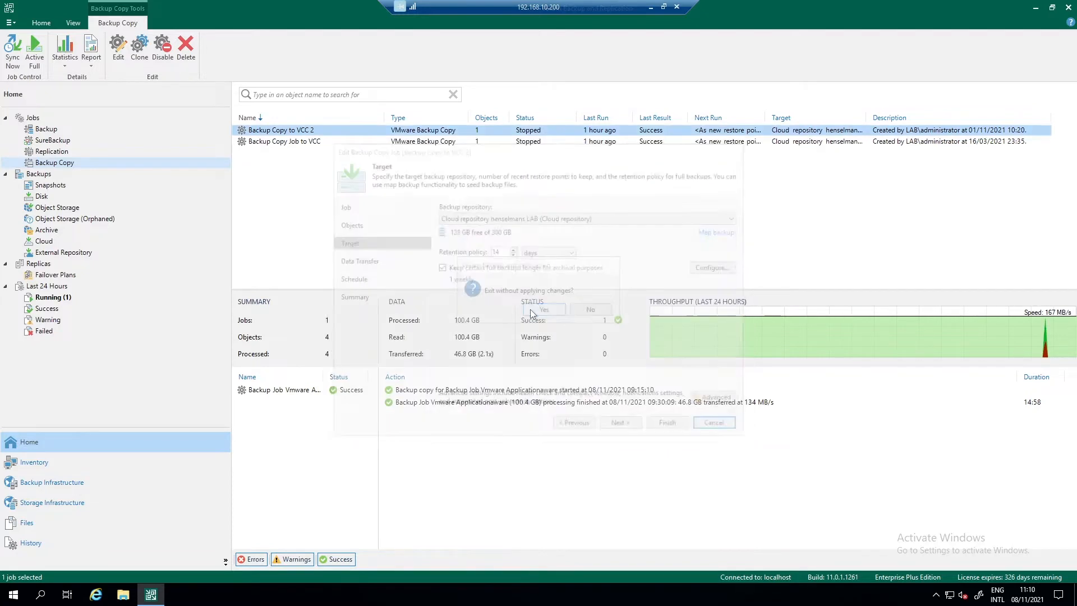
{"action": "left_click", "coordinate": [329, 141]}
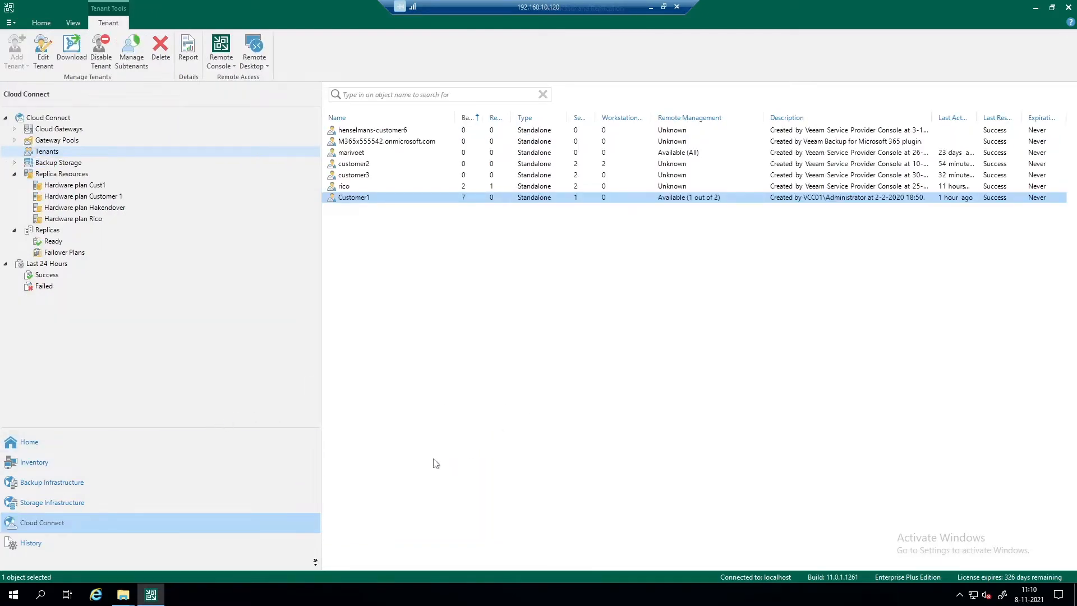
- On the Cloud Connect server, bring up both File Explorer windows to compare the Backup_Job_Vmware_Applicationaware folders in Backups and Backups 2
{"action": "left_click", "coordinate": [123, 596]}
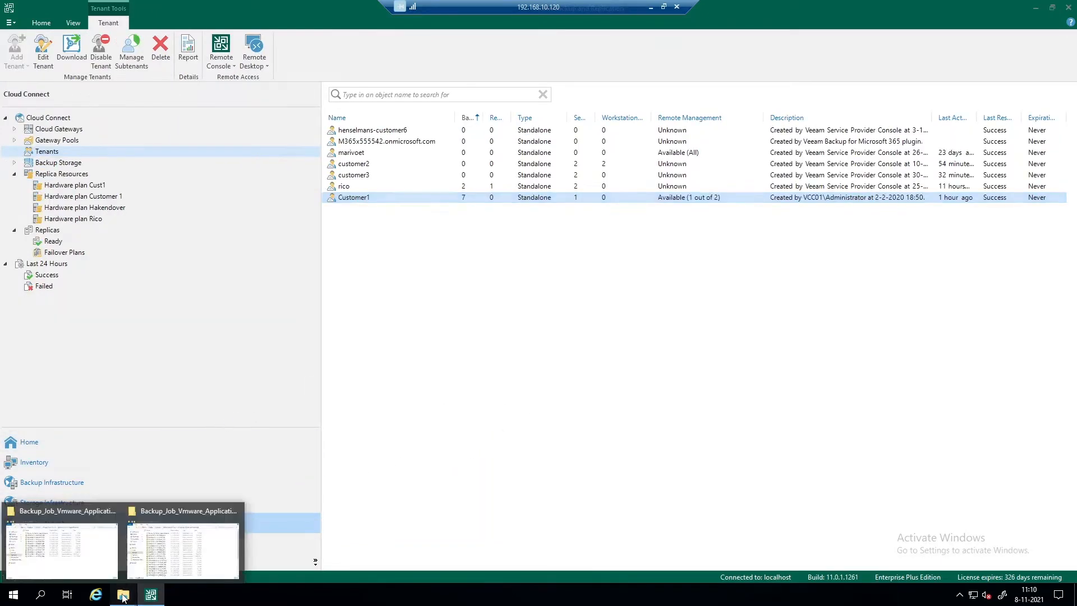
{"action": "left_click", "coordinate": [70, 555]}
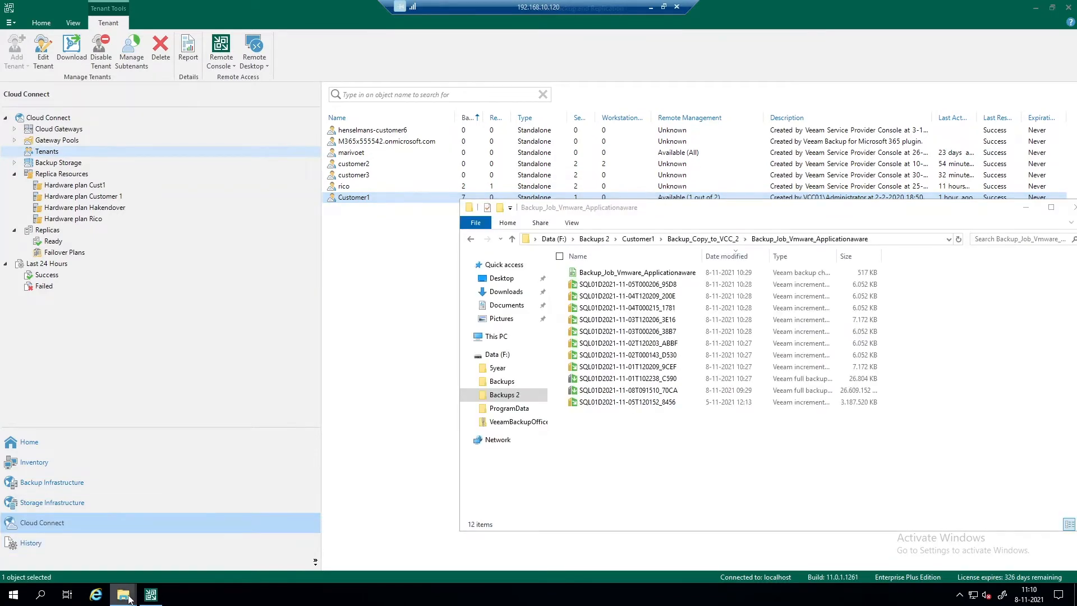
{"action": "mouse_move", "coordinate": [122, 595]}
{"action": "left_click", "coordinate": [174, 557]}
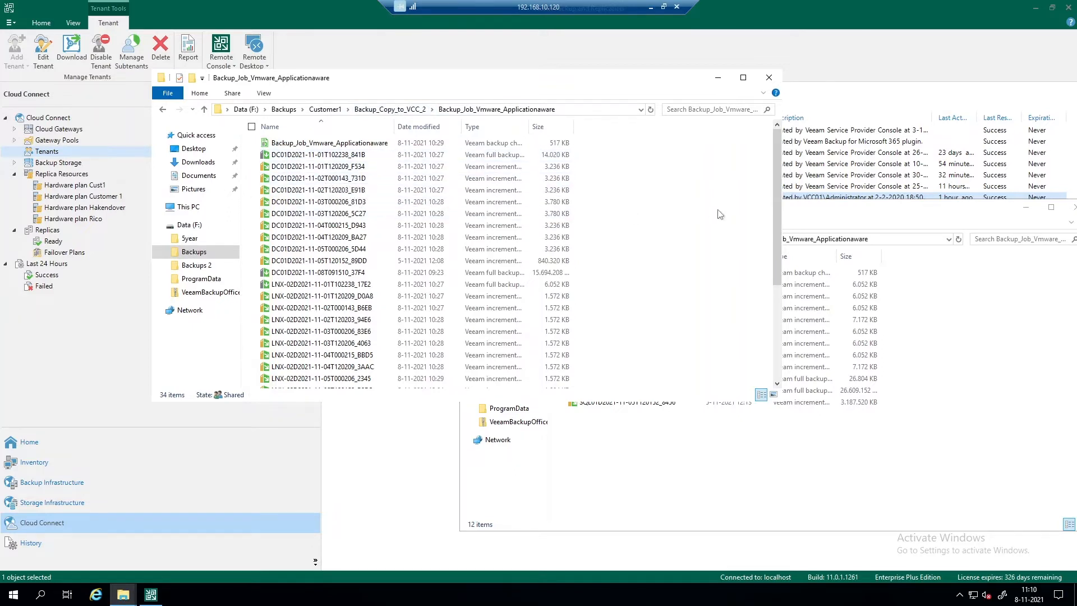
{"action": "left_click", "coordinate": [811, 207]}
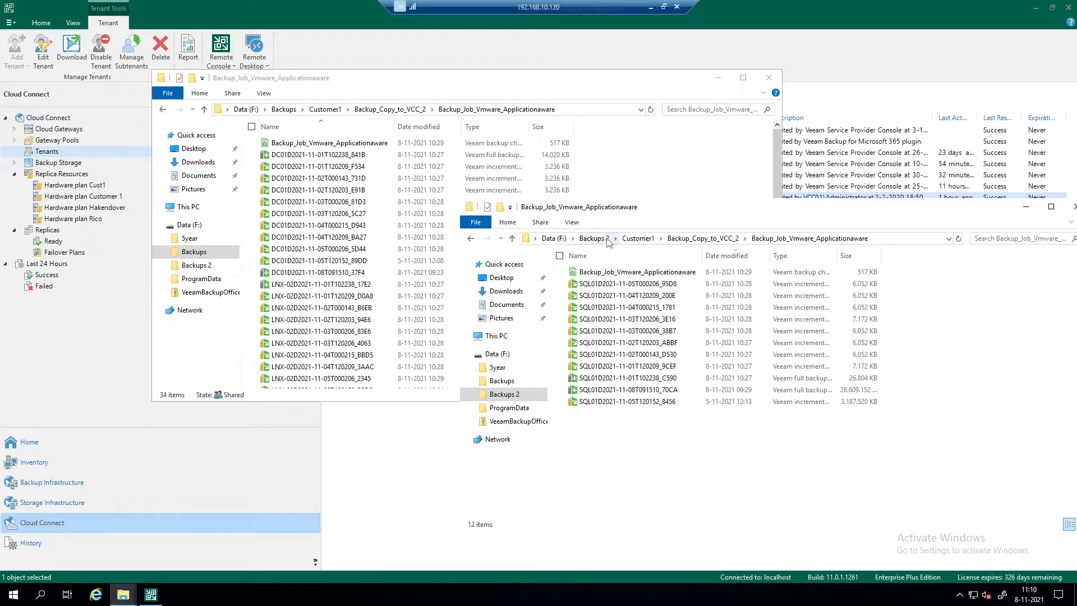
- Browse the Backups 2 folder to examine how the Customer1 and customer2 tenant folders are organised
{"action": "left_click", "coordinate": [630, 240]}
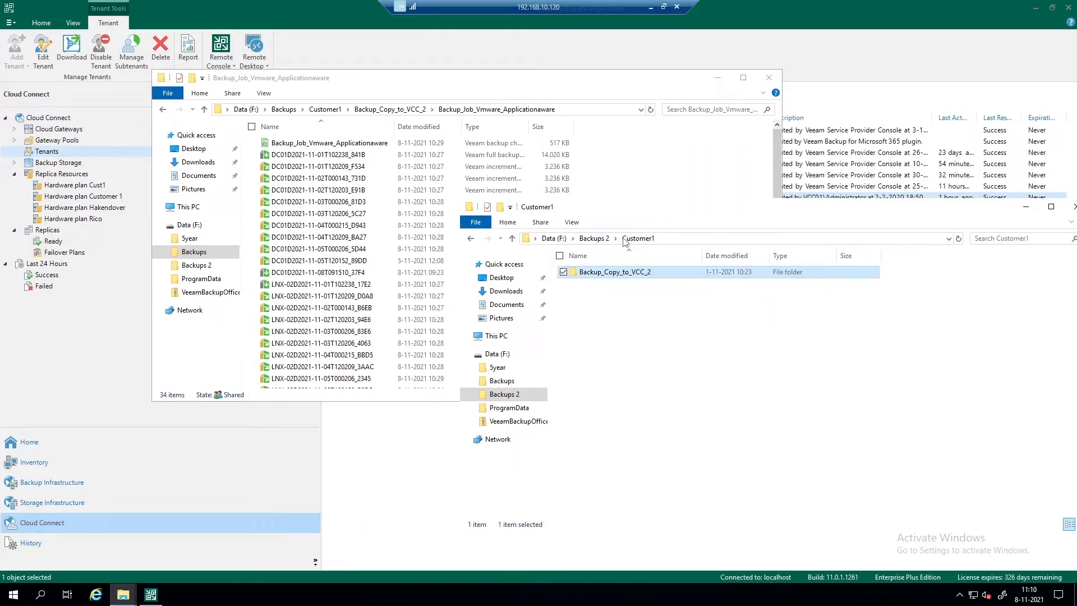
{"action": "left_click", "coordinate": [606, 239]}
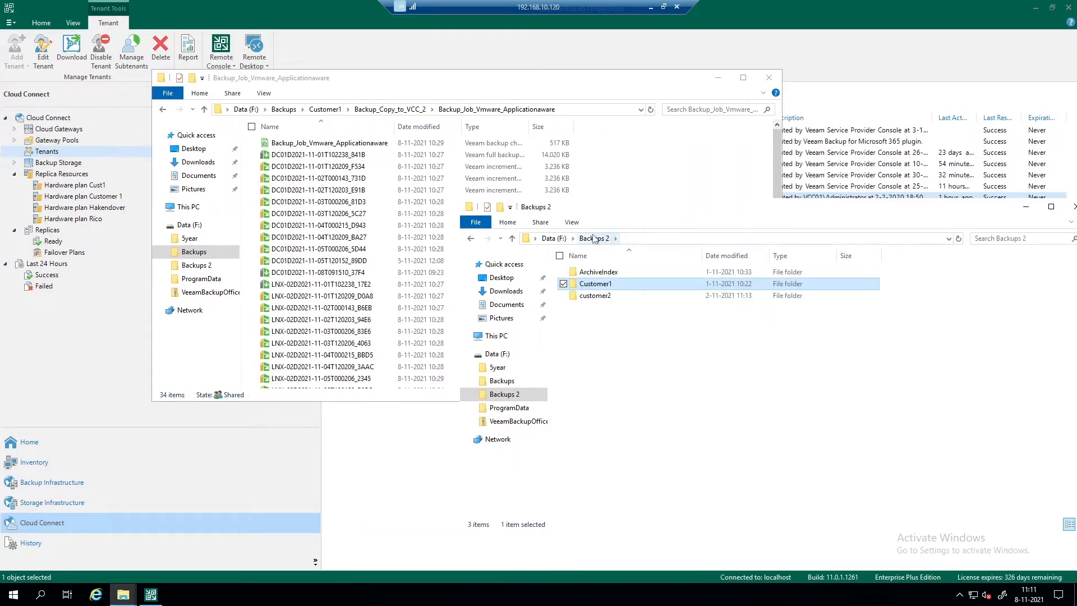
{"action": "double_click", "coordinate": [606, 296]}
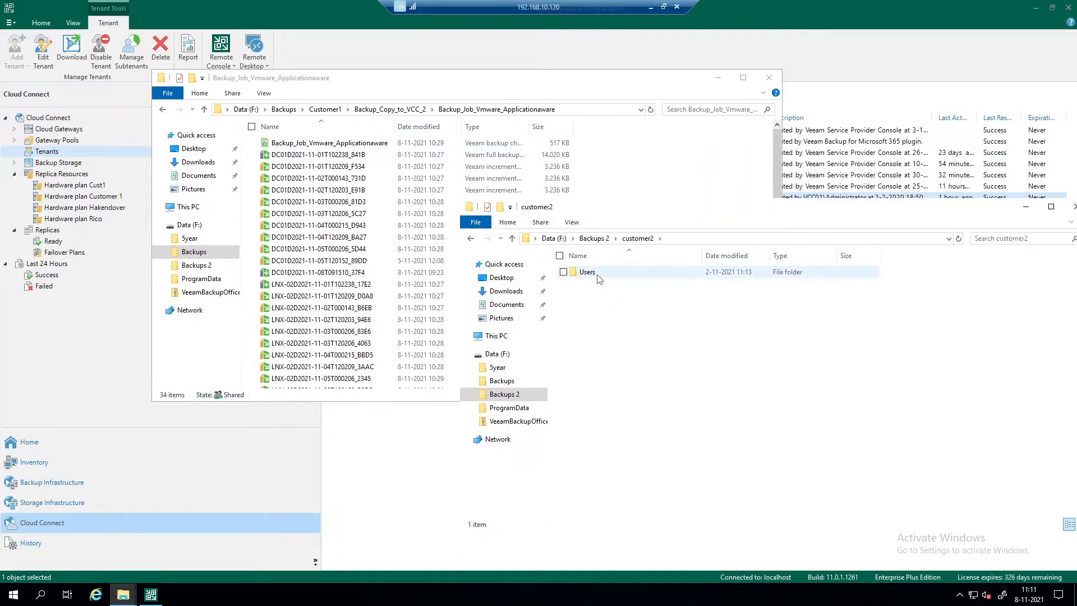
{"action": "double_click", "coordinate": [605, 276]}
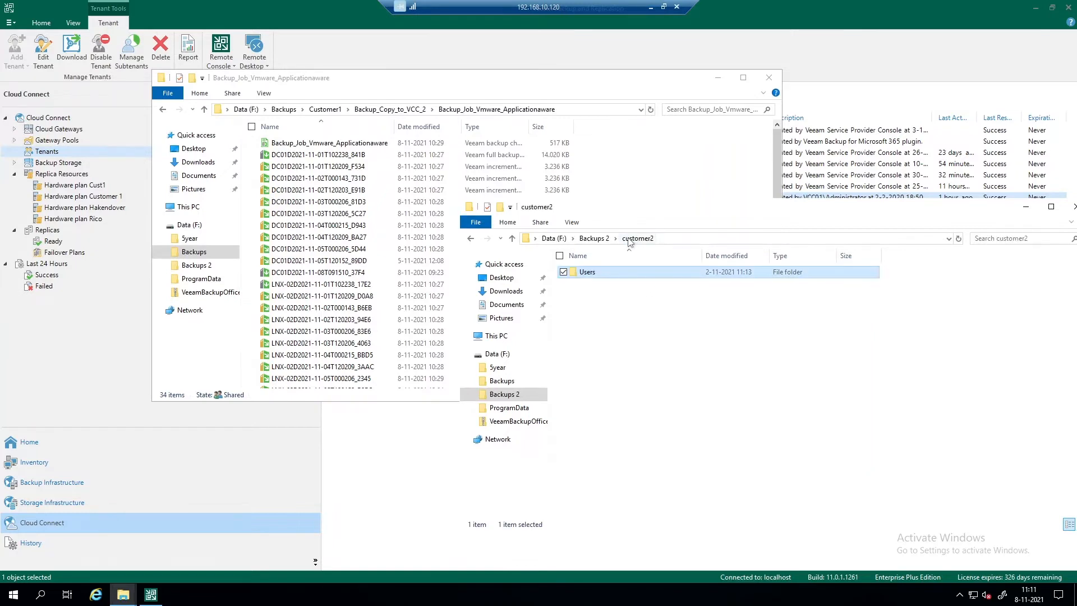
{"action": "left_click", "coordinate": [596, 239]}
{"action": "double_click", "coordinate": [596, 283]}
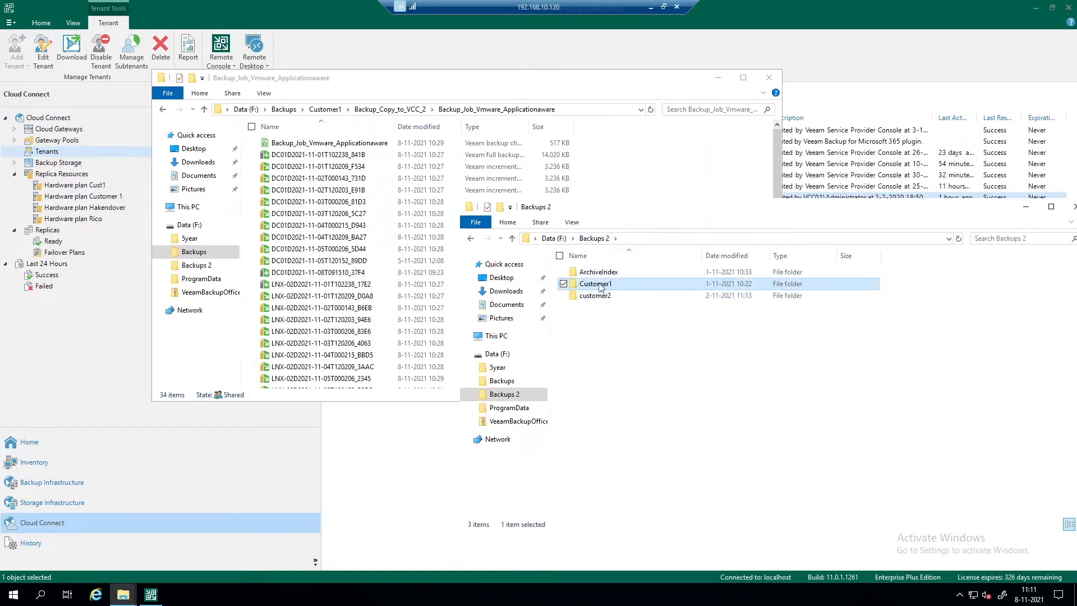
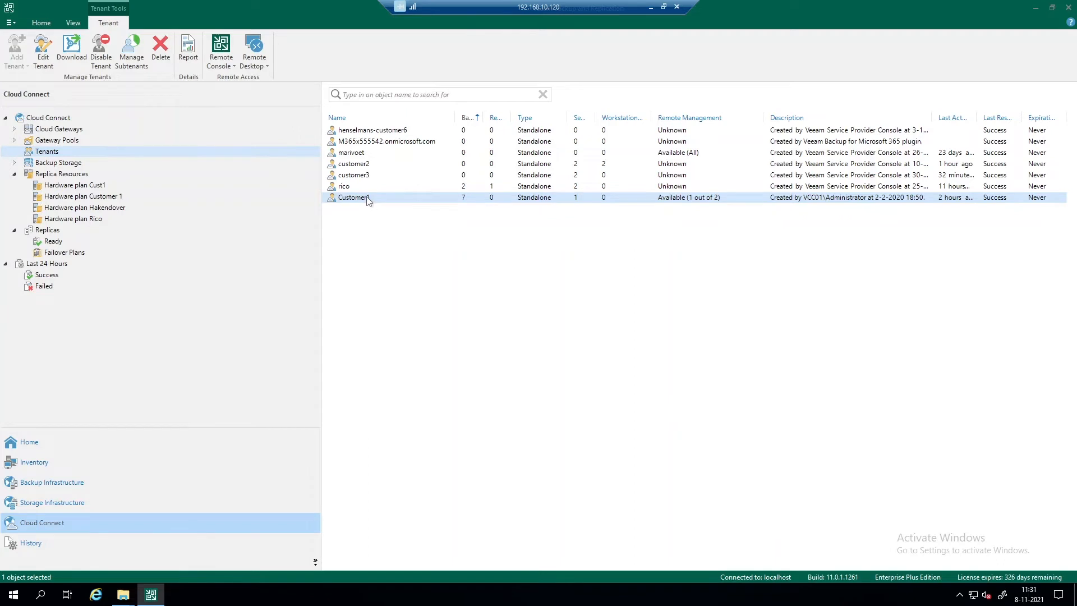
- Open the properties of tenant Customer1, review its backup resources and deleted backup file retention, and exit without changes
{"action": "right_click", "coordinate": [367, 200]}
{"action": "left_click", "coordinate": [393, 288]}
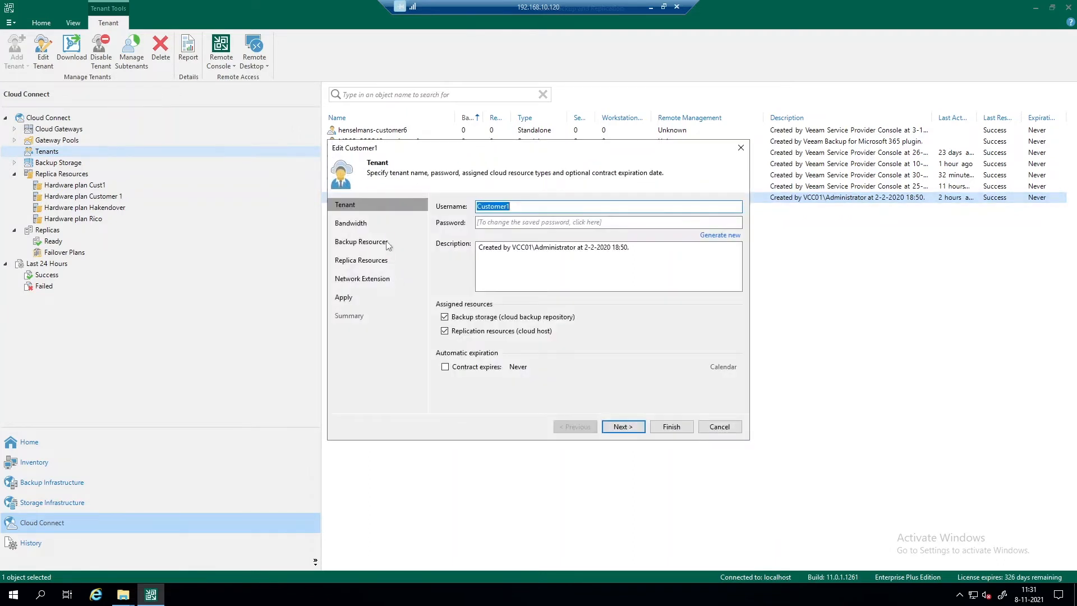
{"action": "left_click", "coordinate": [355, 242]}
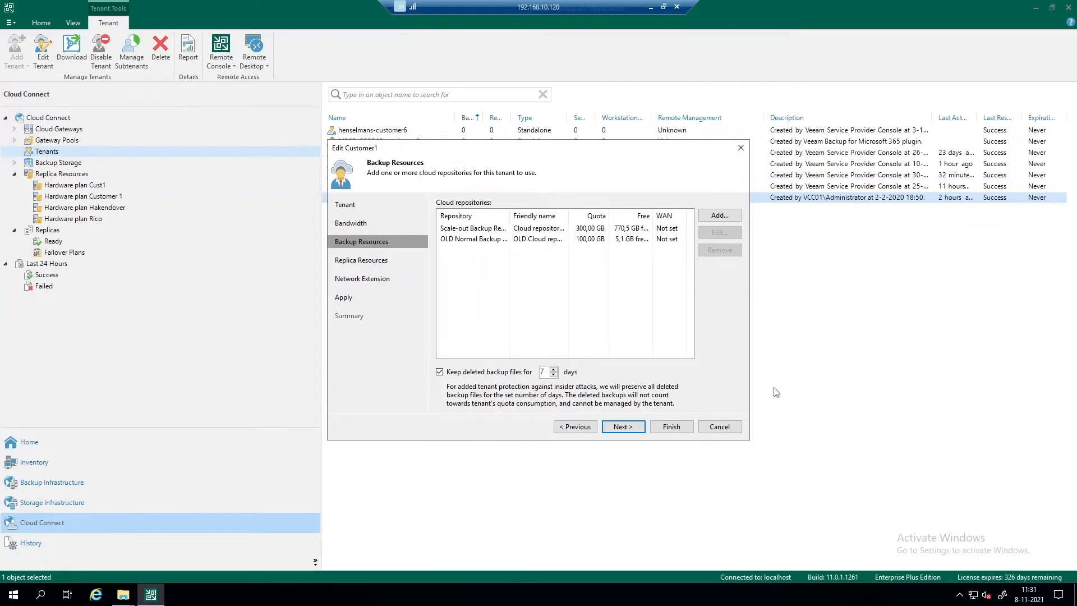
{"action": "left_click", "coordinate": [731, 428]}
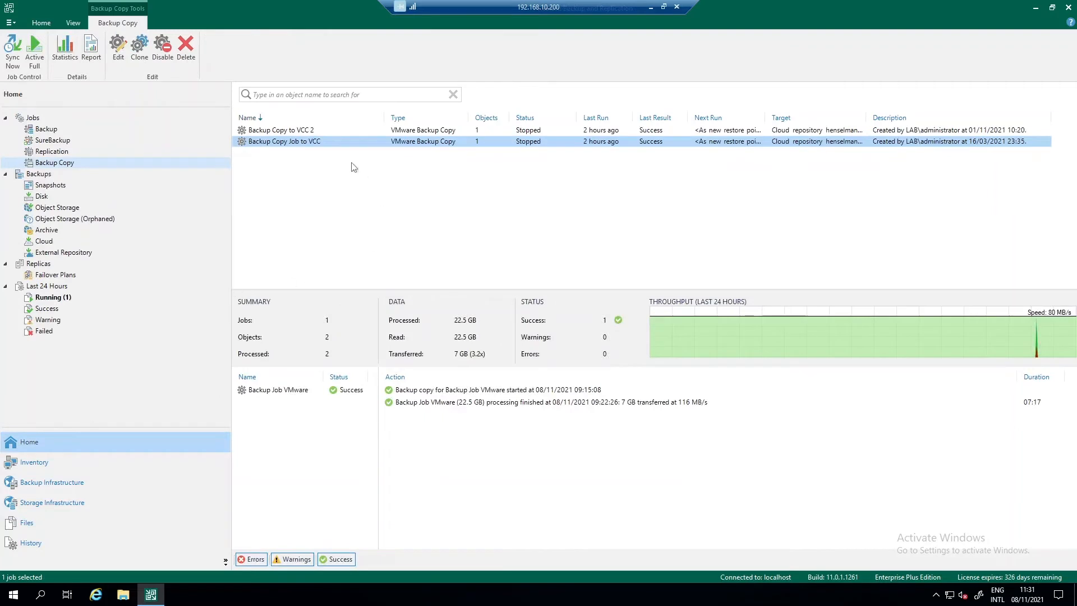
- On the customer's backup server, check both backup copy jobs and expand the cloud backups Backup Copy Job to VCC and Backup Copy to VCC 2
{"action": "left_click", "coordinate": [284, 134]}
{"action": "left_click", "coordinate": [289, 142]}
{"action": "left_click", "coordinate": [44, 241]}
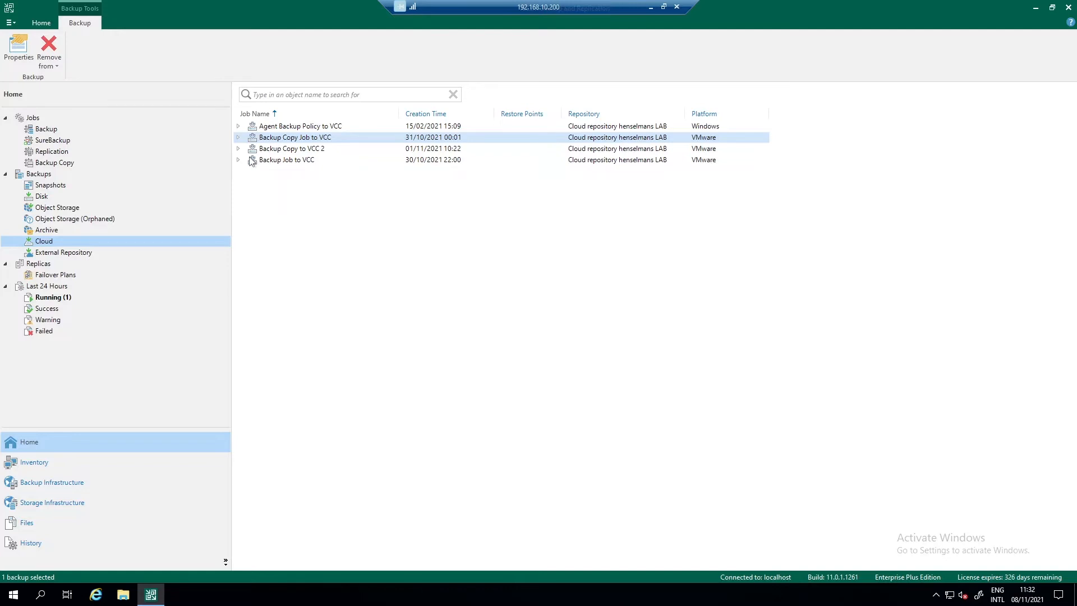
{"action": "left_click", "coordinate": [238, 137]}
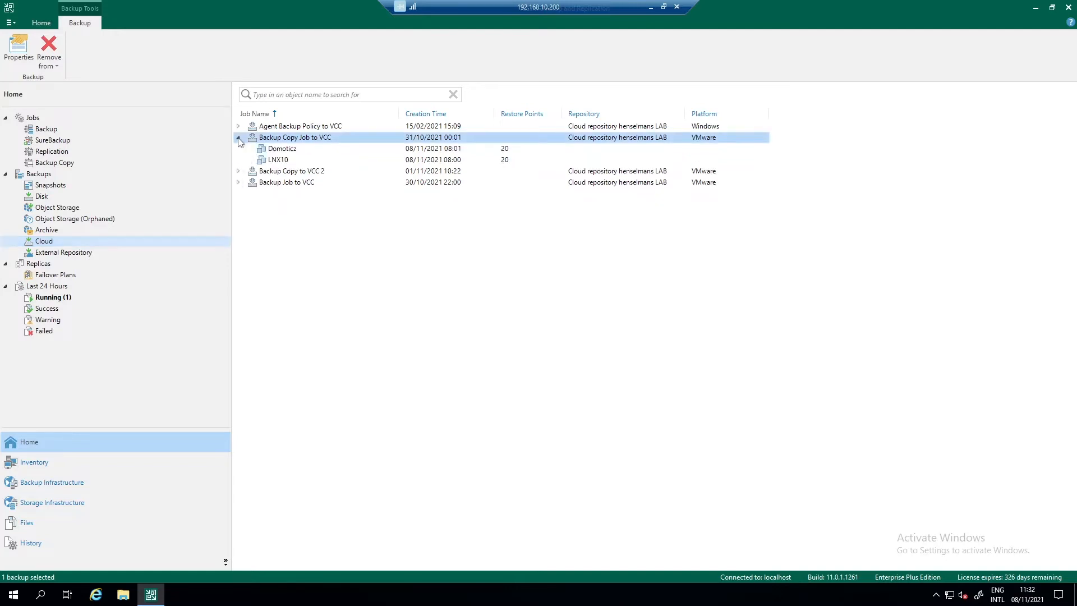
{"action": "left_click", "coordinate": [237, 171]}
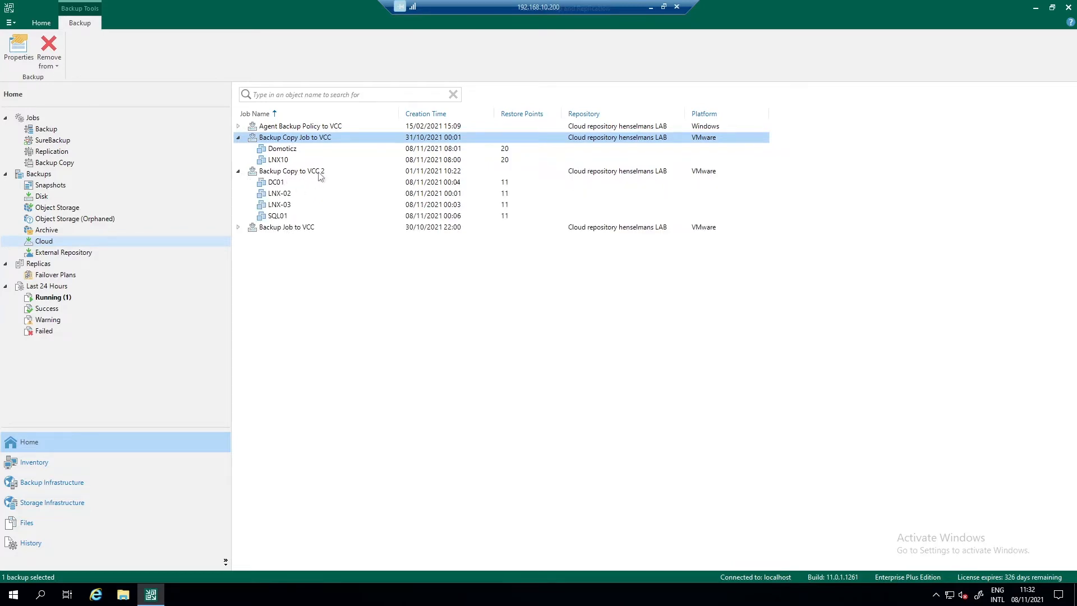
- Delete the Backup Copy Job to VCC cloud backup from disk, including GFS full backups and allowing configuration-only removal if the provider is unavailable
{"action": "right_click", "coordinate": [294, 140]}
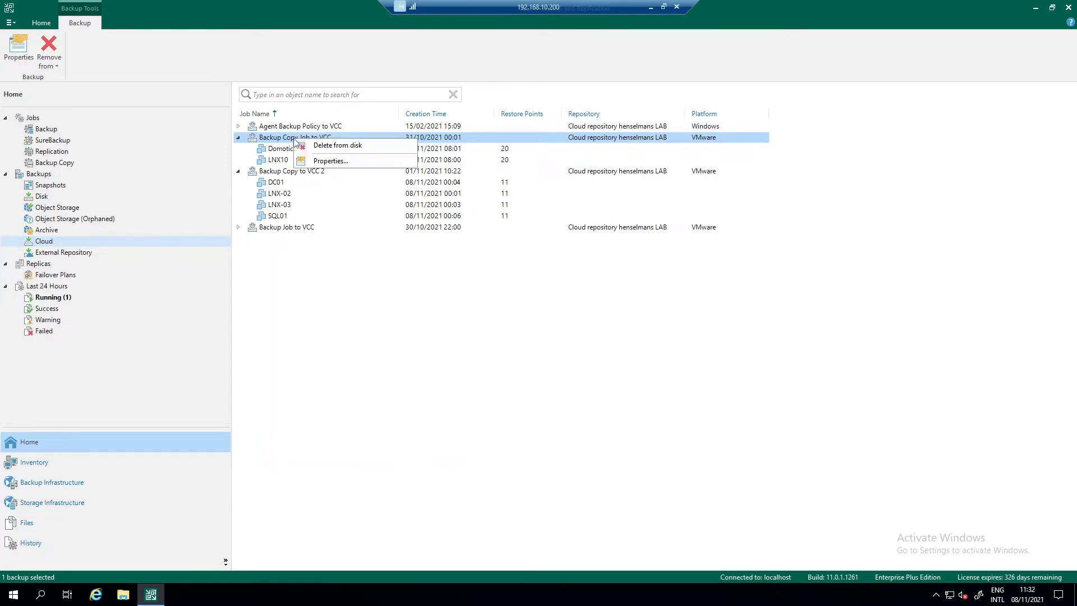
{"action": "left_click", "coordinate": [335, 148]}
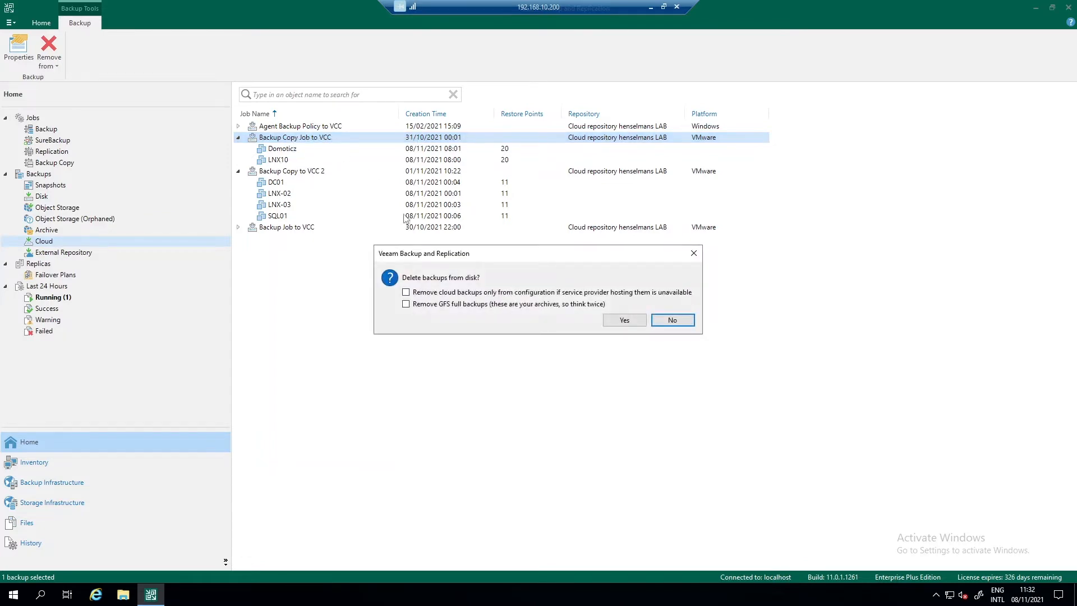
{"action": "left_click", "coordinate": [474, 295]}
{"action": "left_click", "coordinate": [435, 305]}
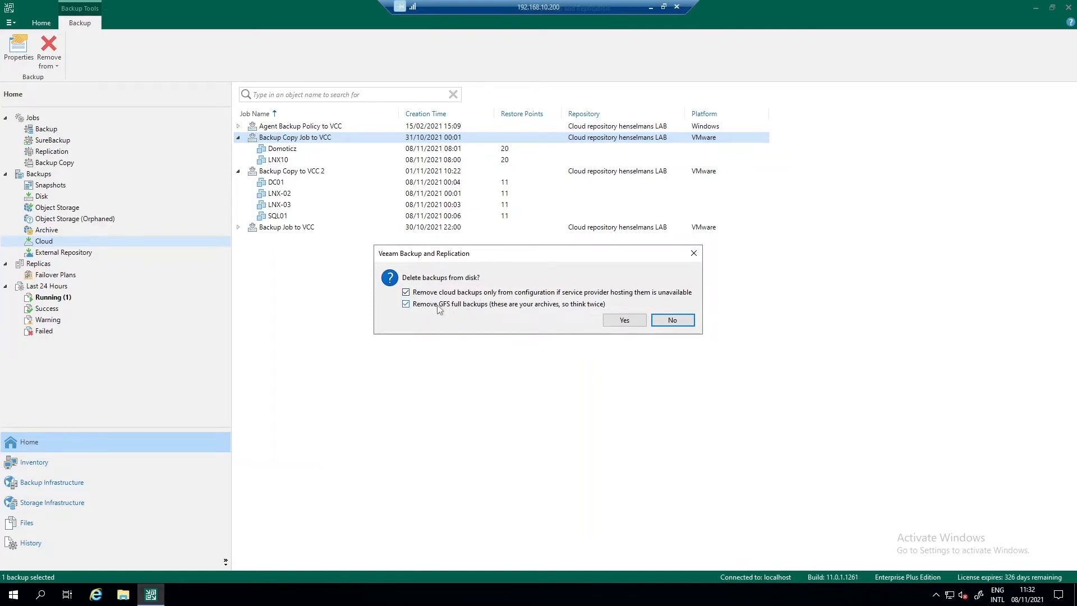
{"action": "left_click", "coordinate": [620, 319]}
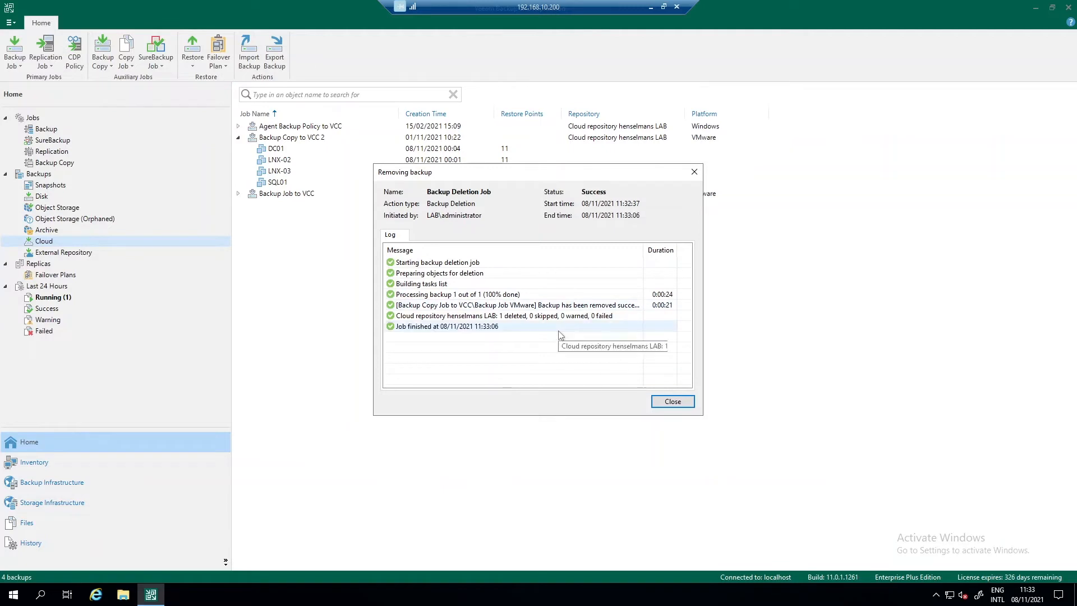
{"action": "left_click", "coordinate": [668, 401]}
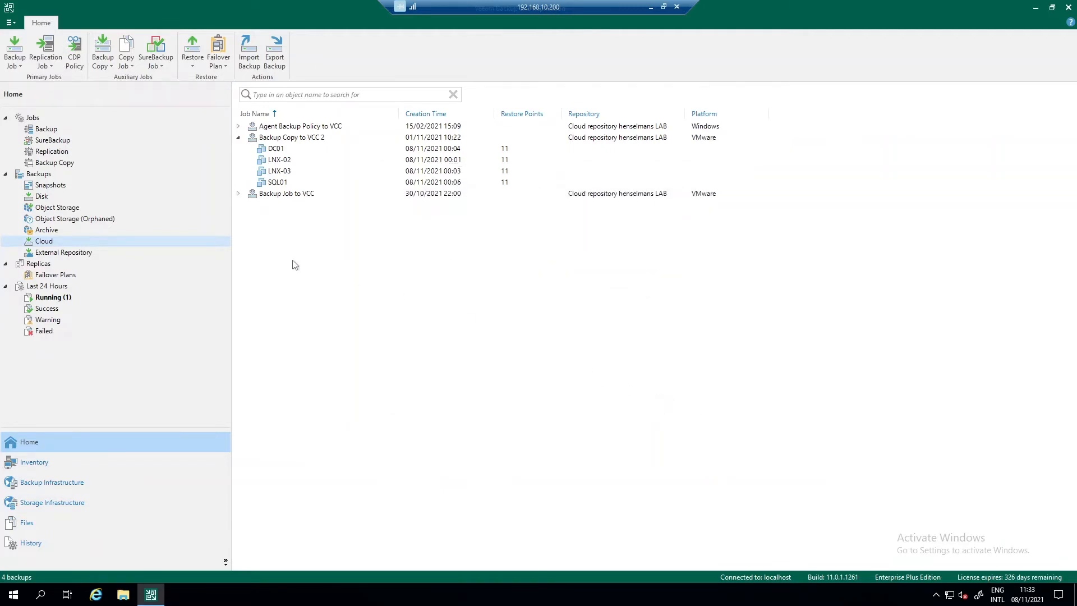
{"action": "left_click", "coordinate": [238, 137]}
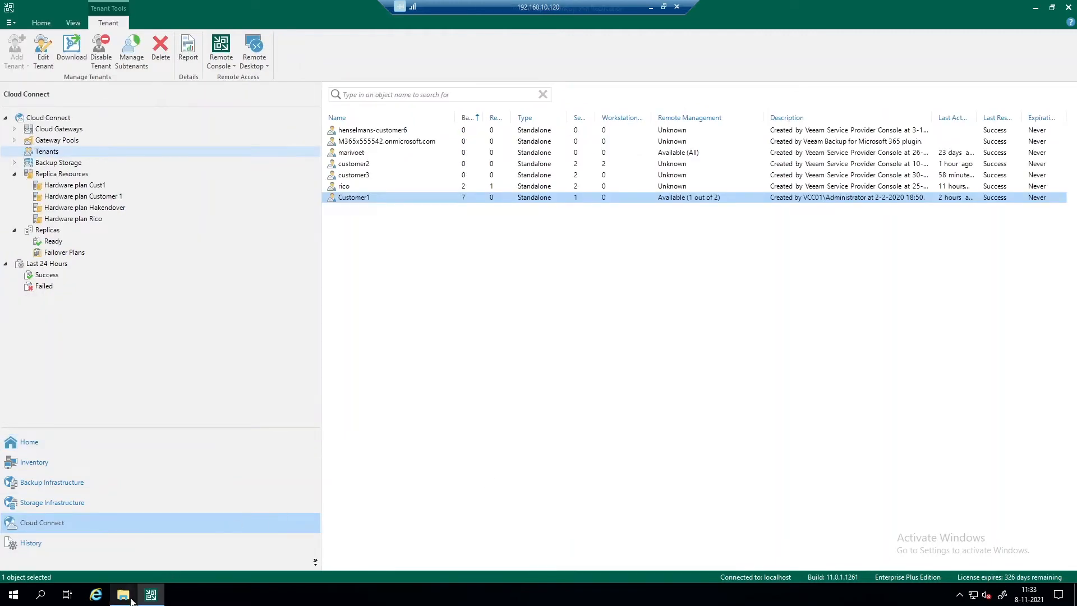
- On the Cloud Connect server, bring up the _RecycleBin folder under Backups and open its Customer1 folder
{"action": "mouse_move", "coordinate": [129, 599]}
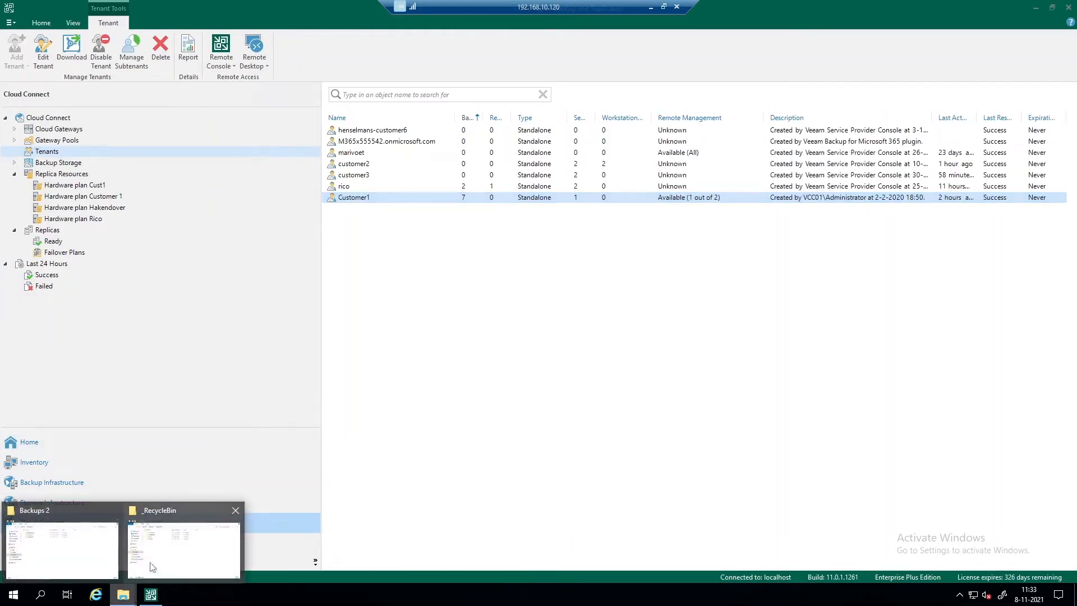
{"action": "left_click", "coordinate": [160, 548]}
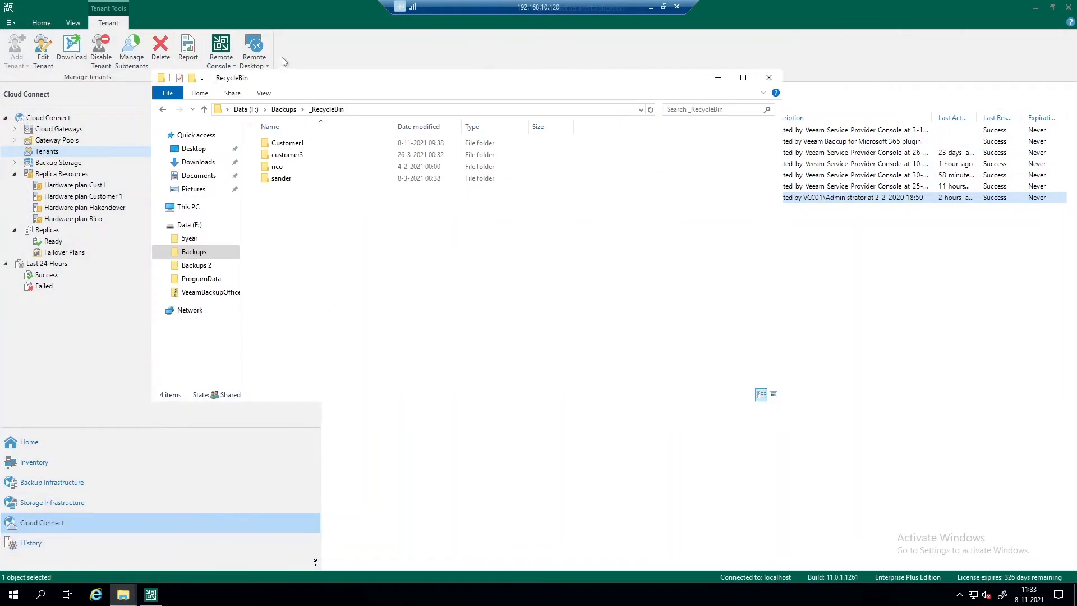
{"action": "left_click_drag", "start_coordinate": [297, 78], "coordinate": [498, 79]}
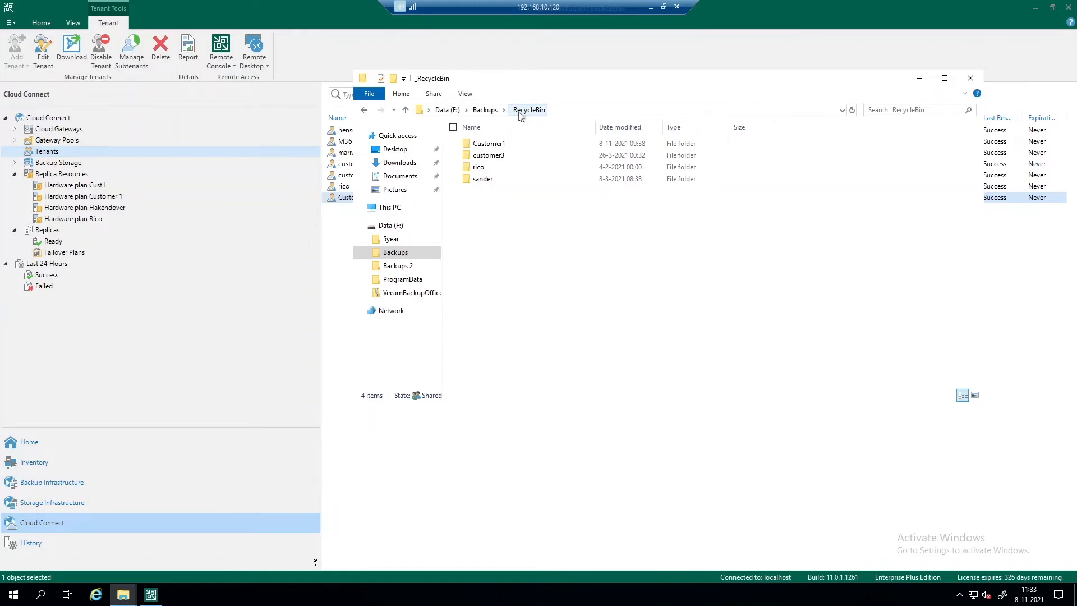
{"action": "left_click", "coordinate": [477, 145]}
{"action": "double_click", "coordinate": [483, 148]}
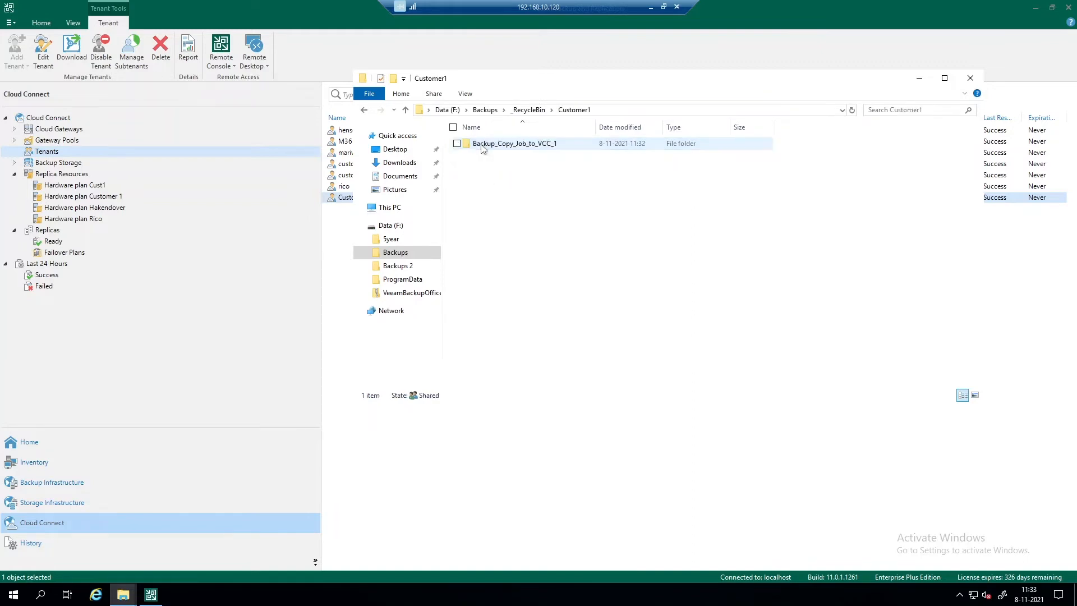
- Go through Backup_Copy_Job_to_VCC_1 to the Backup_Job_VMware folder, examine its backup files, and return to _RecycleBin
{"action": "left_click", "coordinate": [511, 153]}
{"action": "double_click", "coordinate": [515, 155]}
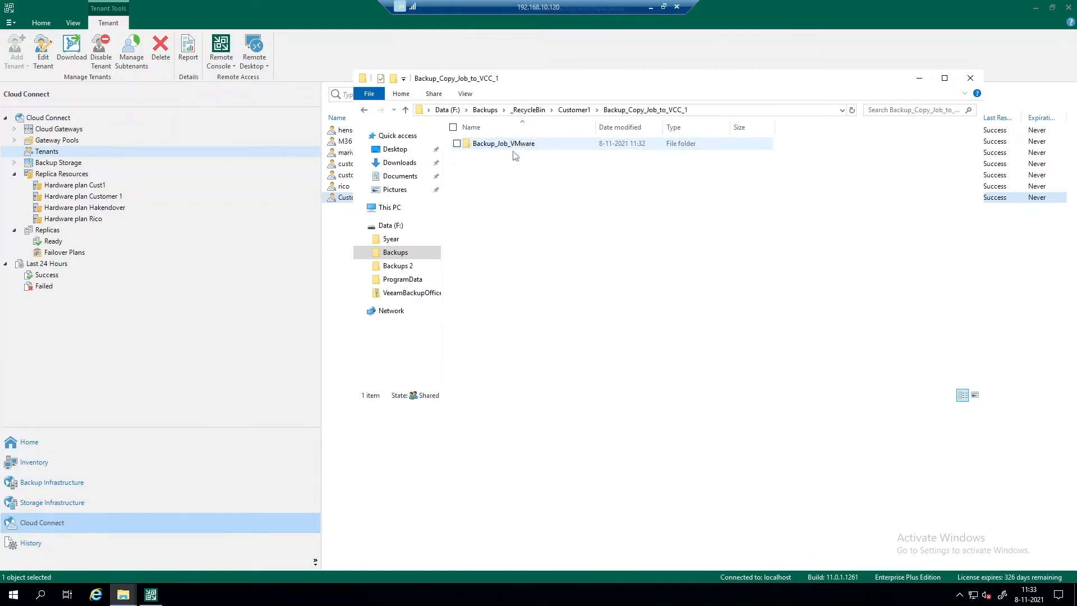
{"action": "left_click", "coordinate": [505, 146]}
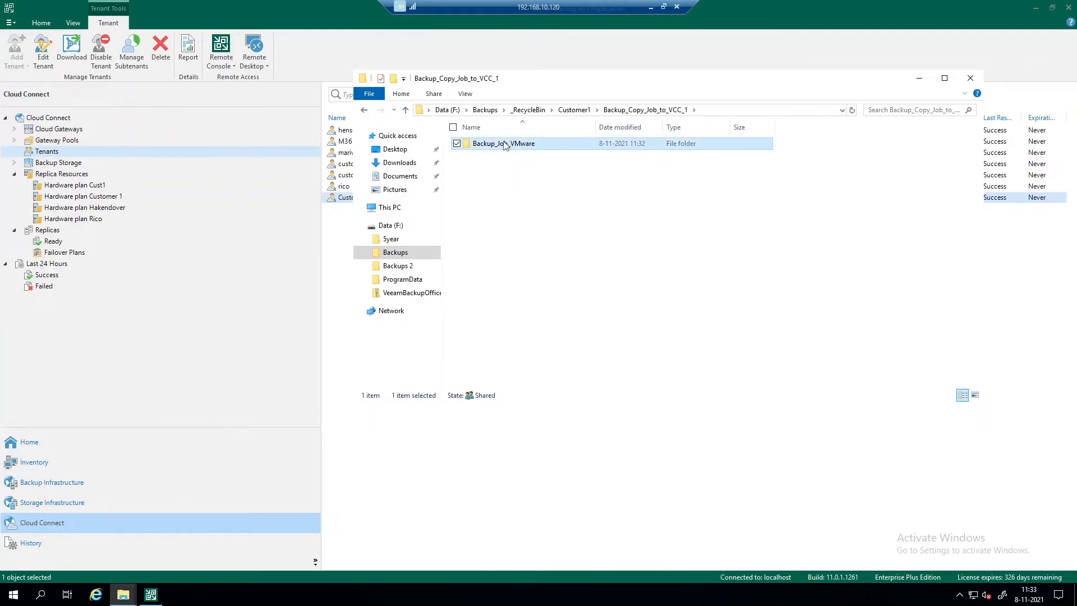
{"action": "double_click", "coordinate": [506, 145]}
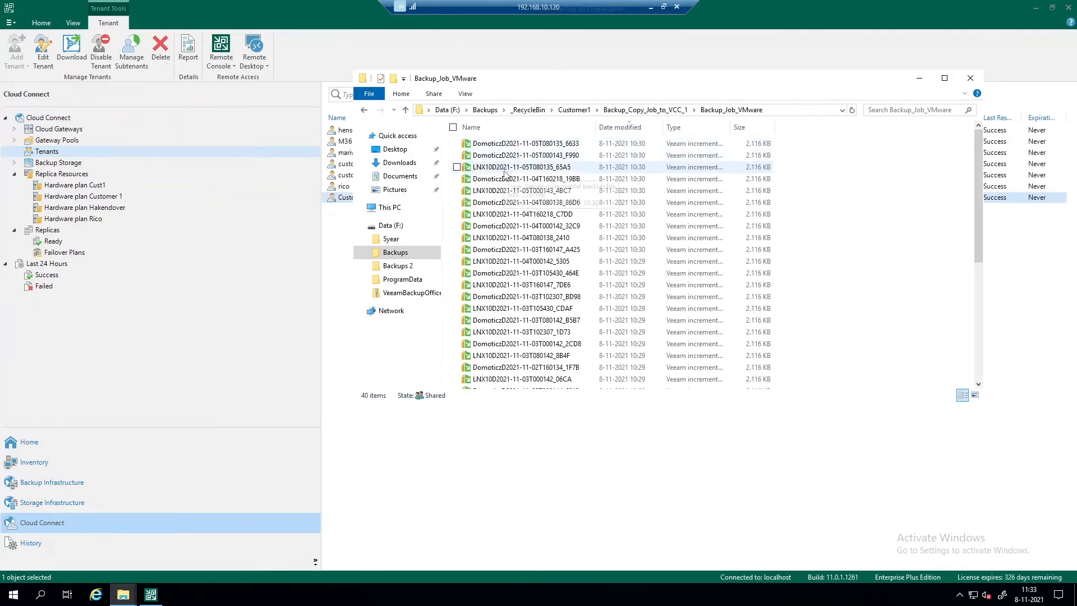
{"action": "scroll", "coordinate": [535, 162], "scroll_direction": "down", "scroll_amount": 6}
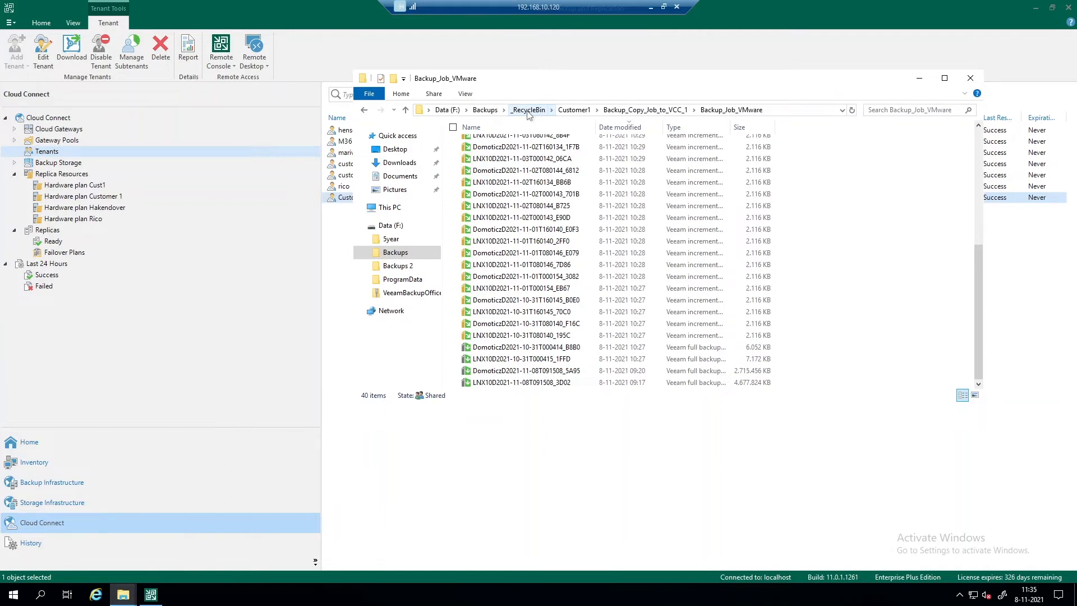
{"action": "left_click", "coordinate": [528, 110]}
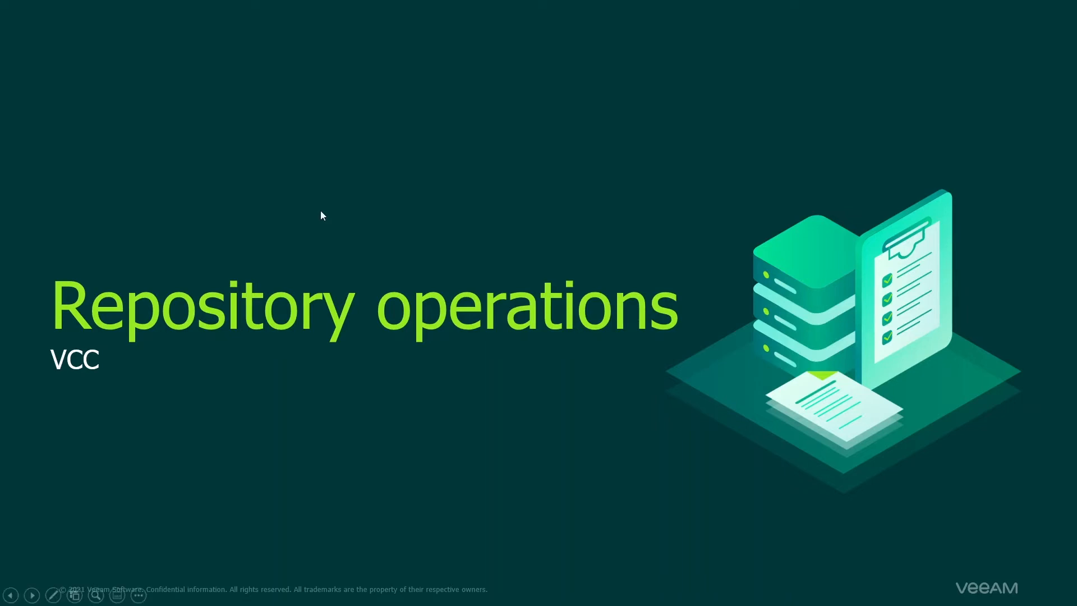
{"action": "key", "text": "Right"}
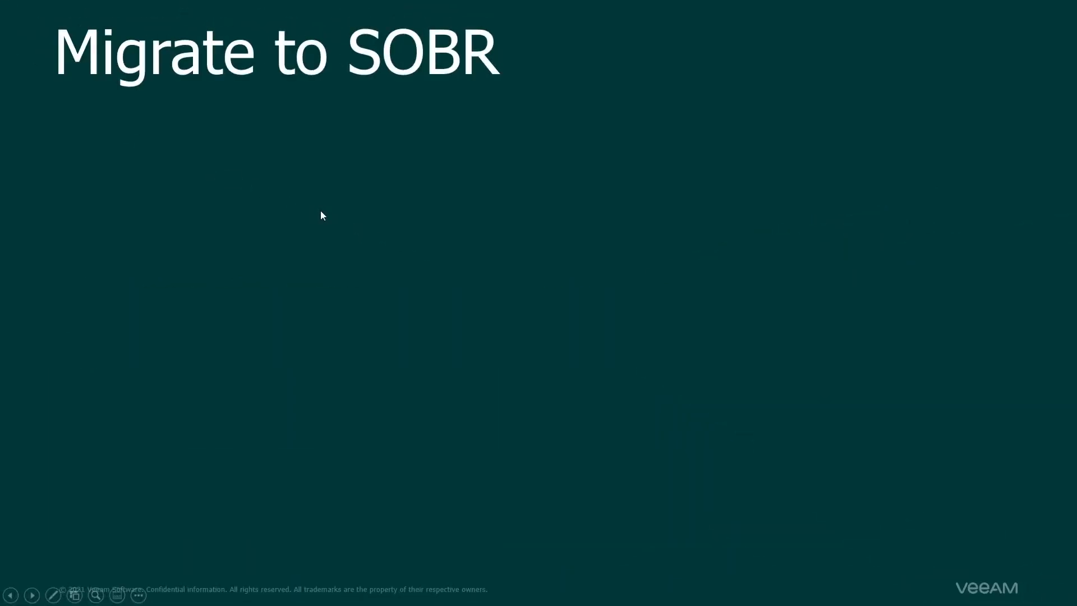
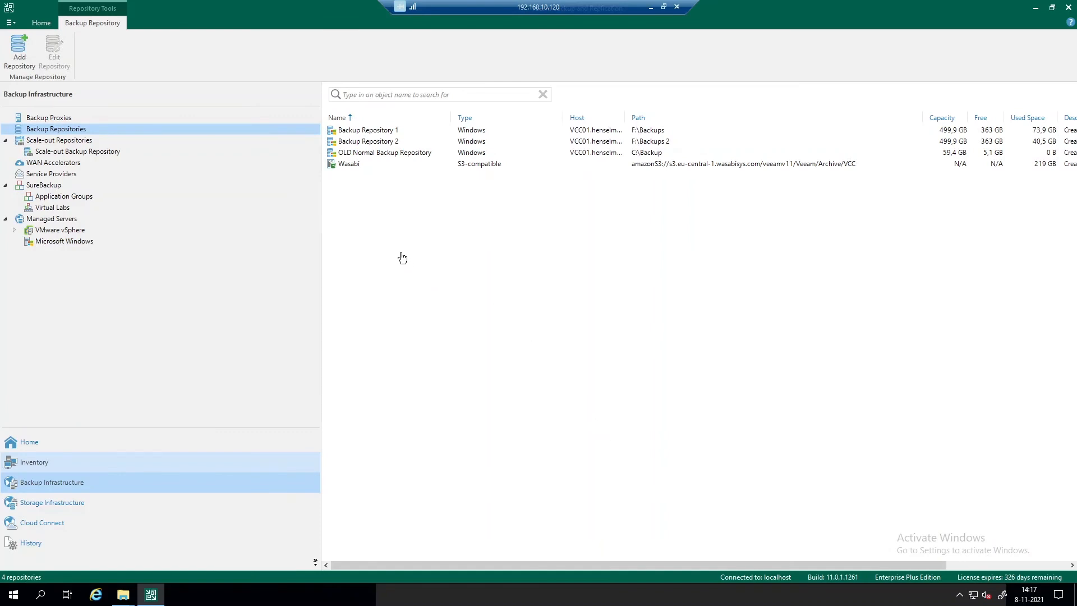
- Compare the extents of Scale-out Backup Repository with the list of backup repositories, including OLD Normal Backup Repository
{"action": "left_click", "coordinate": [73, 153]}
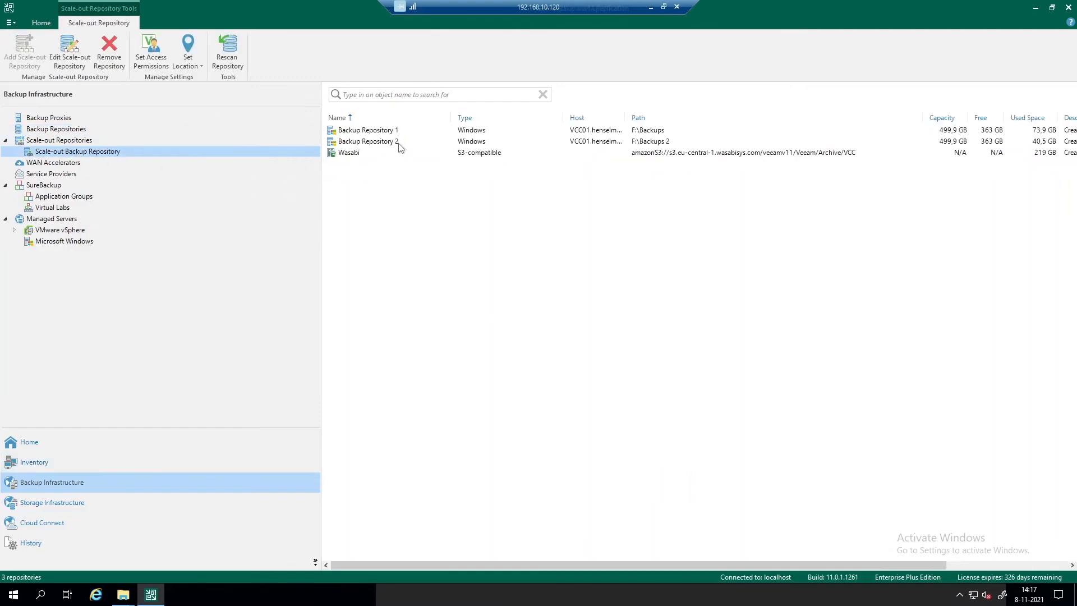
{"action": "left_click", "coordinate": [74, 136]}
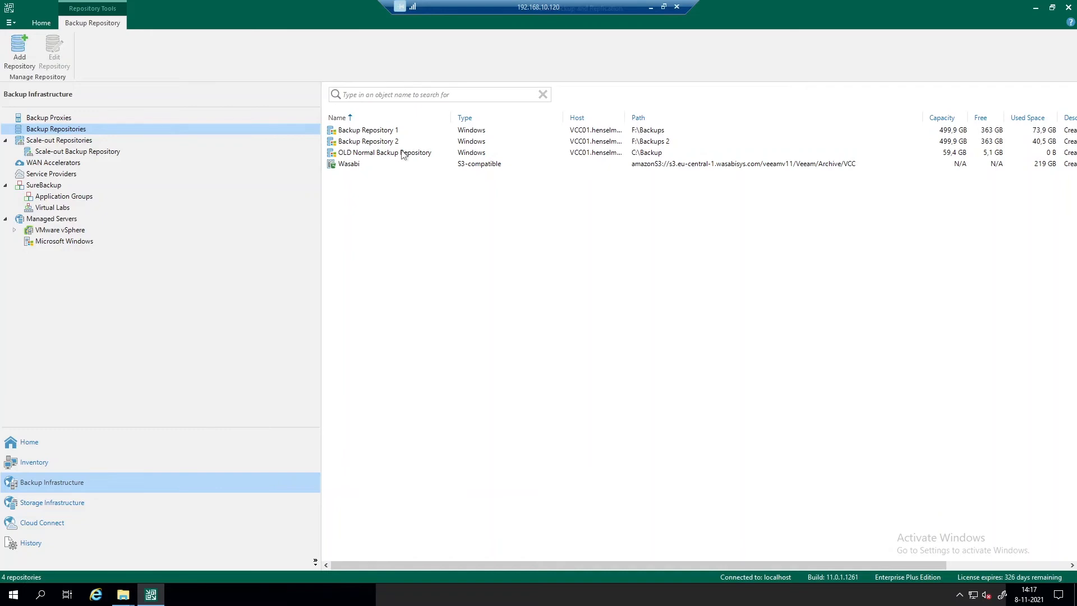
{"action": "left_click", "coordinate": [79, 153]}
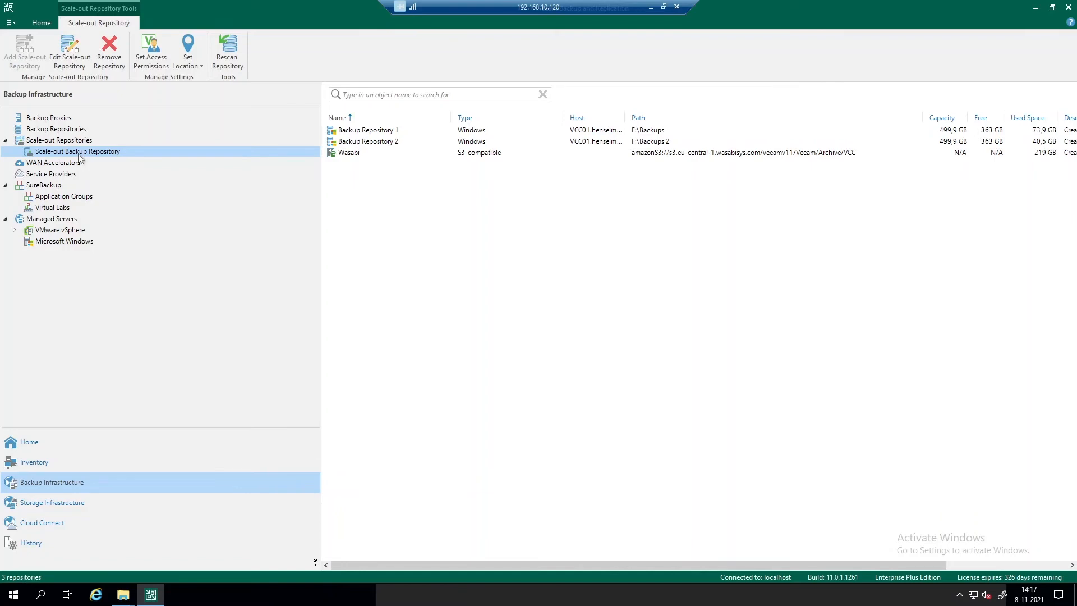
- Review the cloud repositories assigned to the Customer1 tenant, including OLD Normal Backup Repository, and leave the tenant settings without saving
{"action": "left_click", "coordinate": [53, 529]}
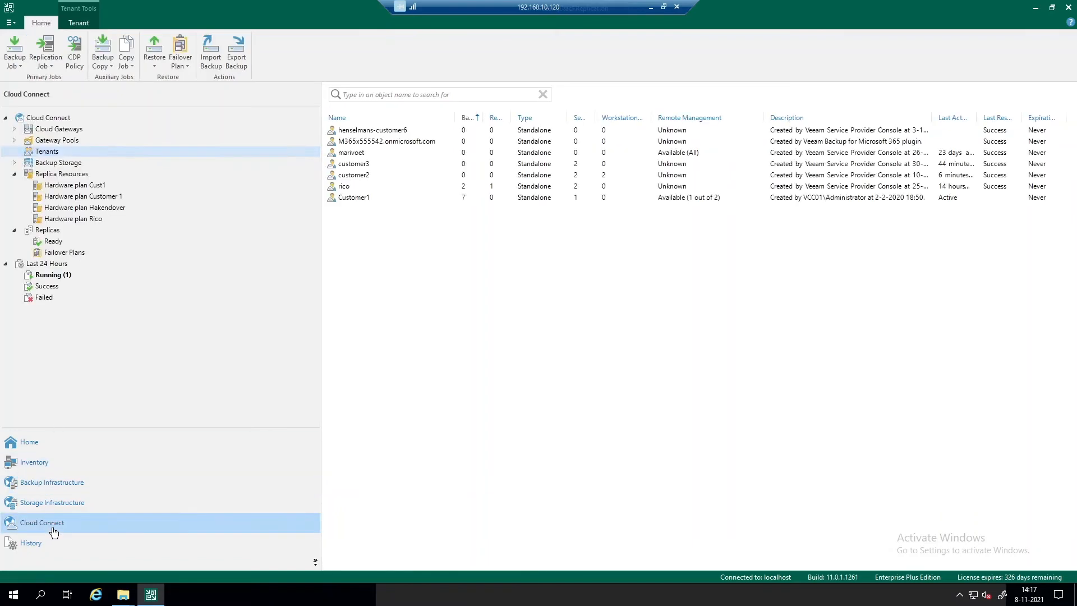
{"action": "right_click", "coordinate": [371, 198]}
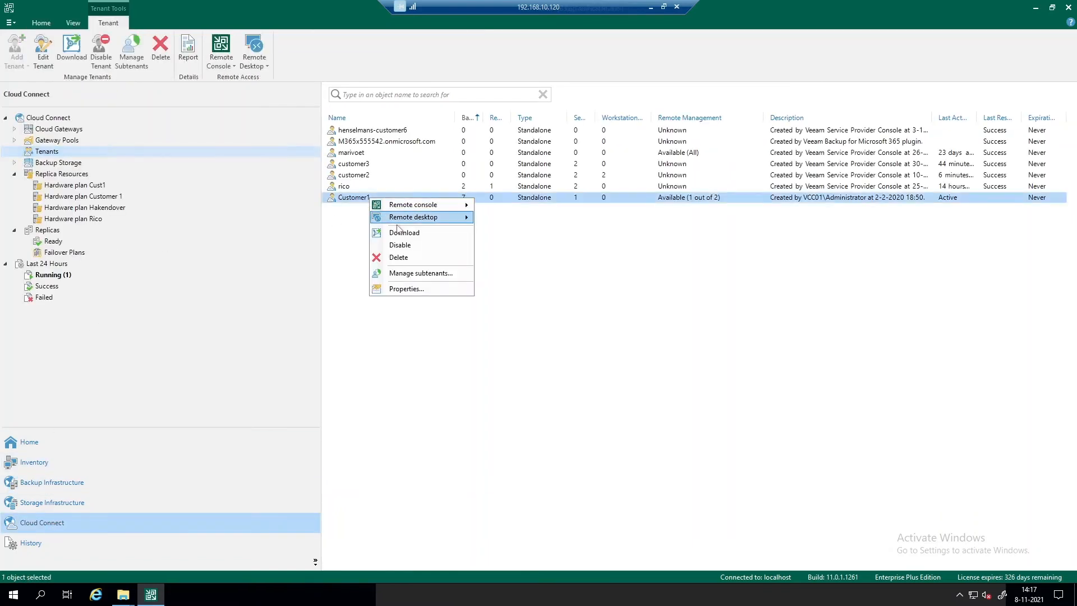
{"action": "left_click", "coordinate": [409, 289]}
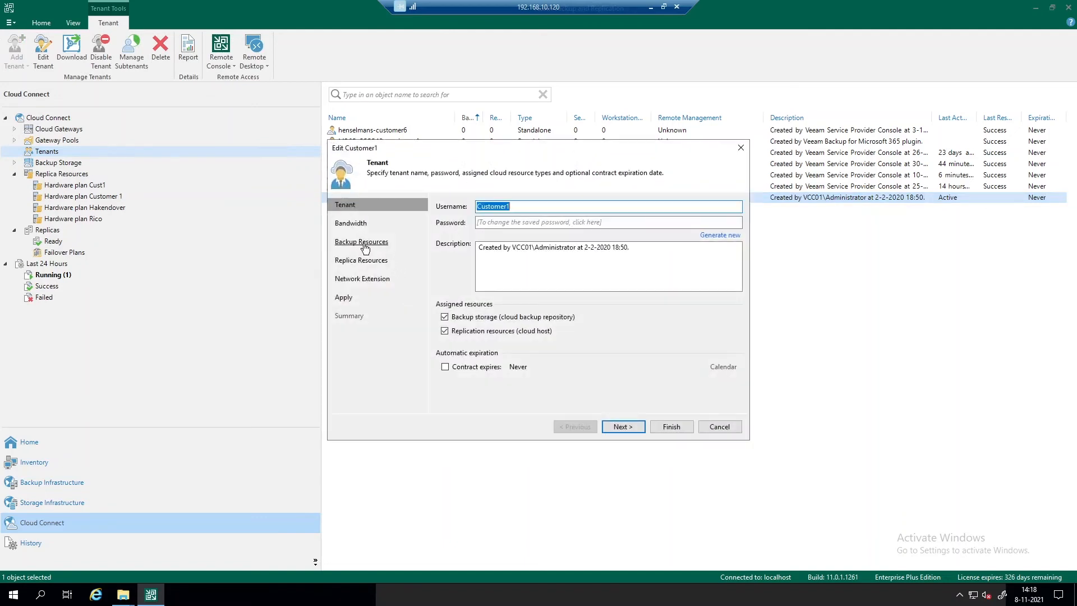
{"action": "left_click", "coordinate": [364, 242]}
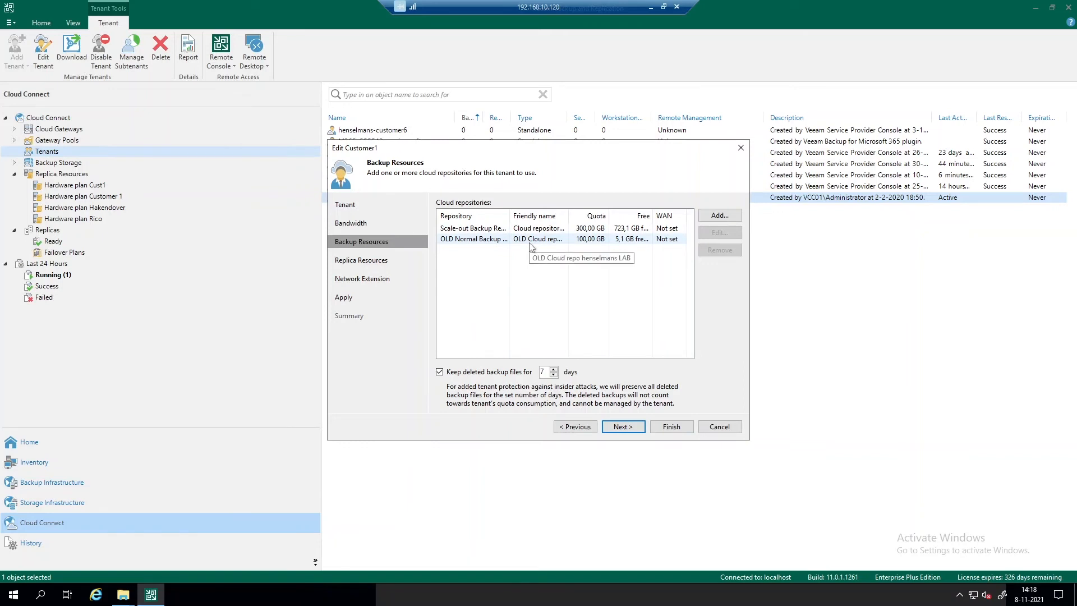
{"action": "left_click", "coordinate": [531, 242]}
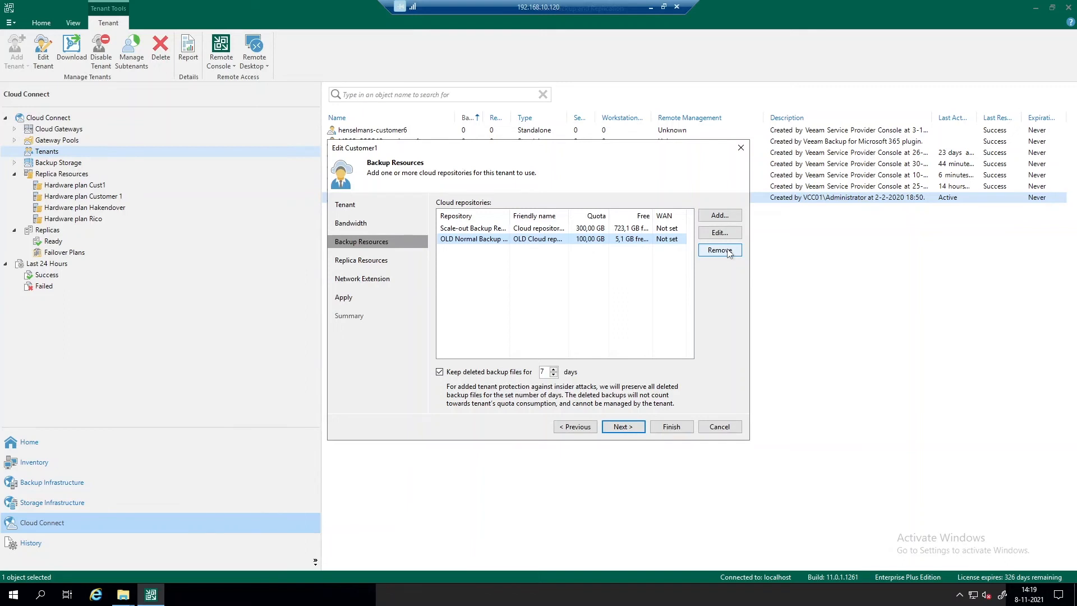
{"action": "left_click", "coordinate": [724, 429]}
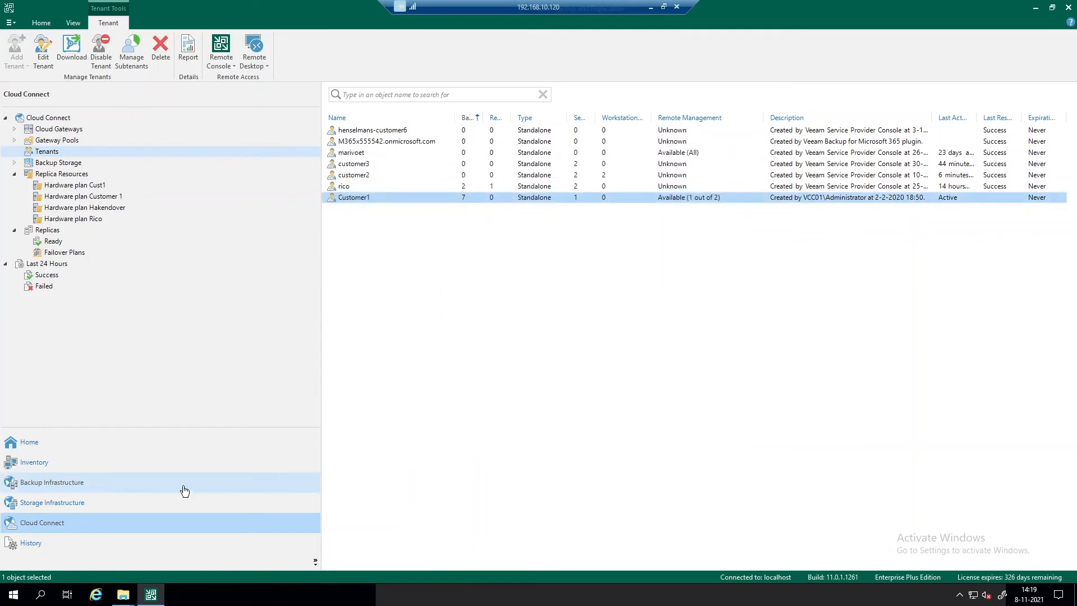
- Return to the scale-out repository extents and arrange Customer1's Backup_Job_VMware folders from Backups and Backups 2 side by side to compare files
{"action": "left_click", "coordinate": [112, 488]}
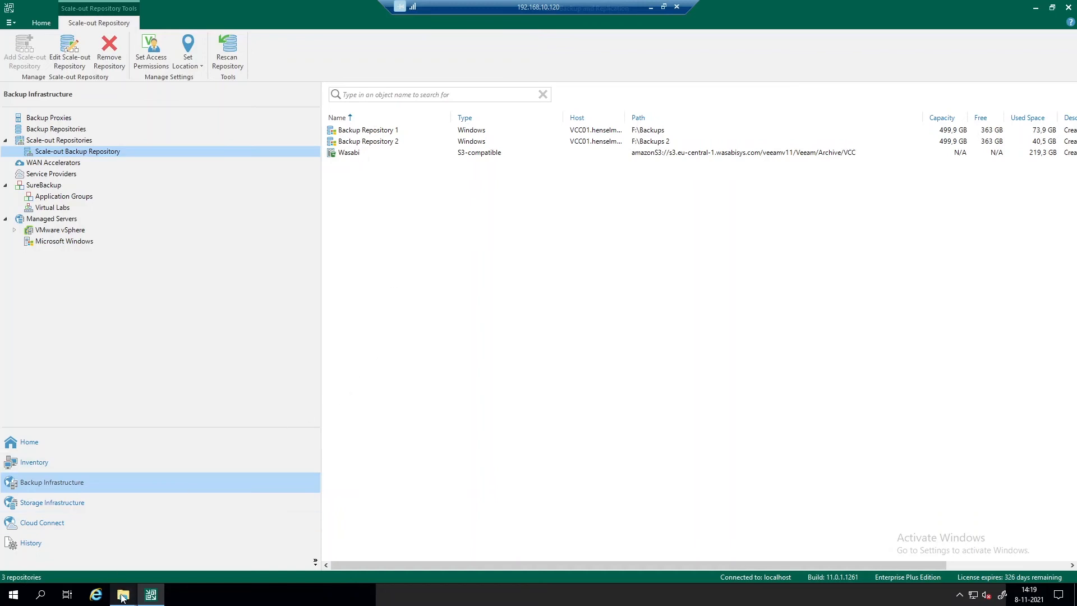
{"action": "mouse_move", "coordinate": [123, 597]}
{"action": "left_click", "coordinate": [183, 542]}
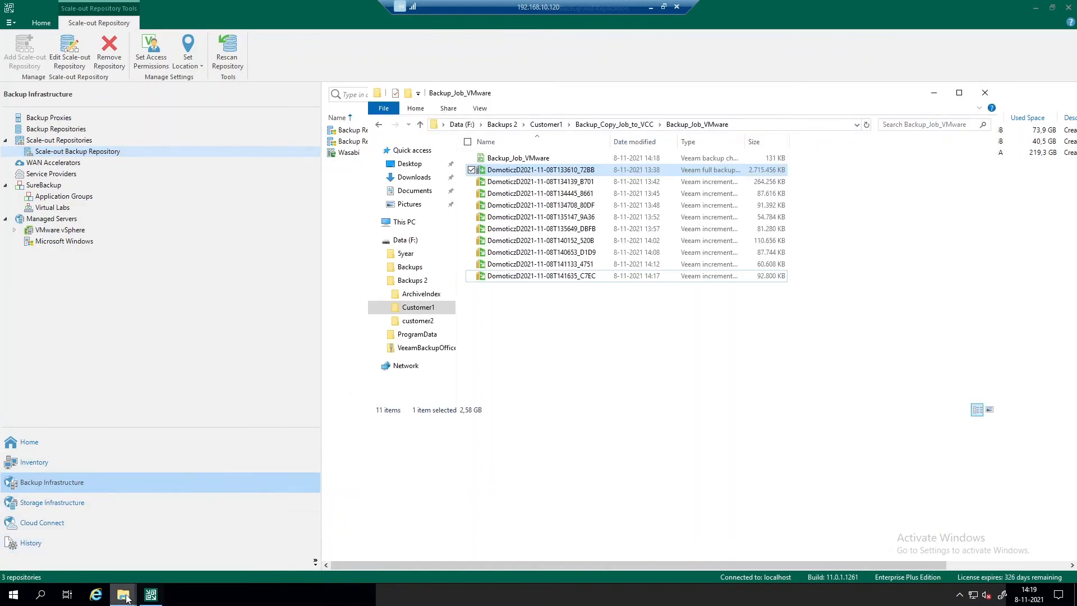
{"action": "left_click", "coordinate": [110, 555]}
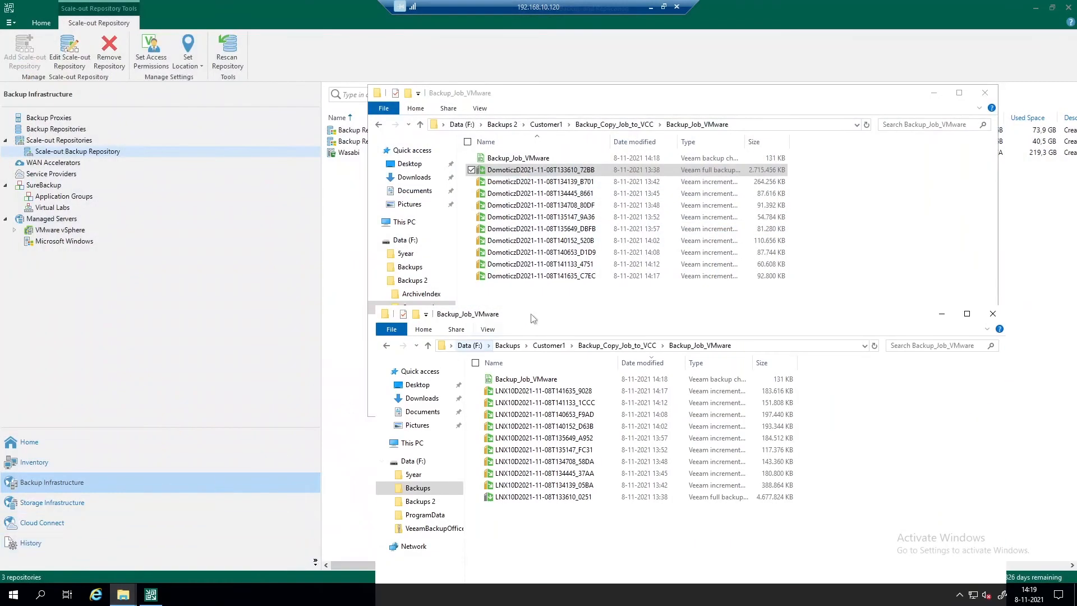
{"action": "left_click_drag", "start_coordinate": [533, 318], "coordinate": [281, 235]}
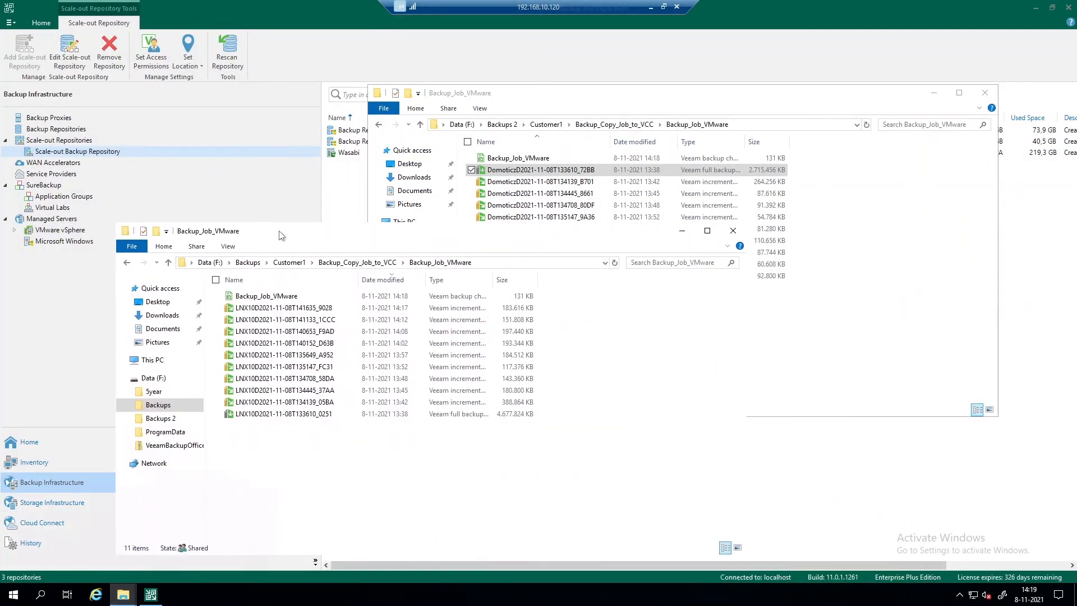
{"action": "left_click_drag", "start_coordinate": [593, 99], "coordinate": [788, 152]}
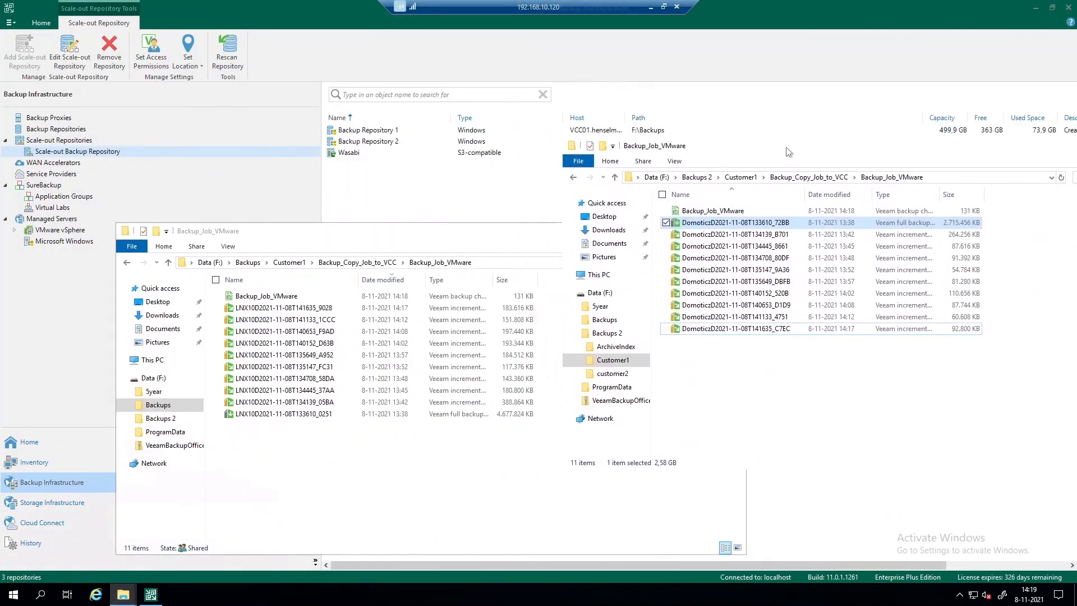
{"action": "left_click_drag", "start_coordinate": [458, 242], "coordinate": [331, 146]}
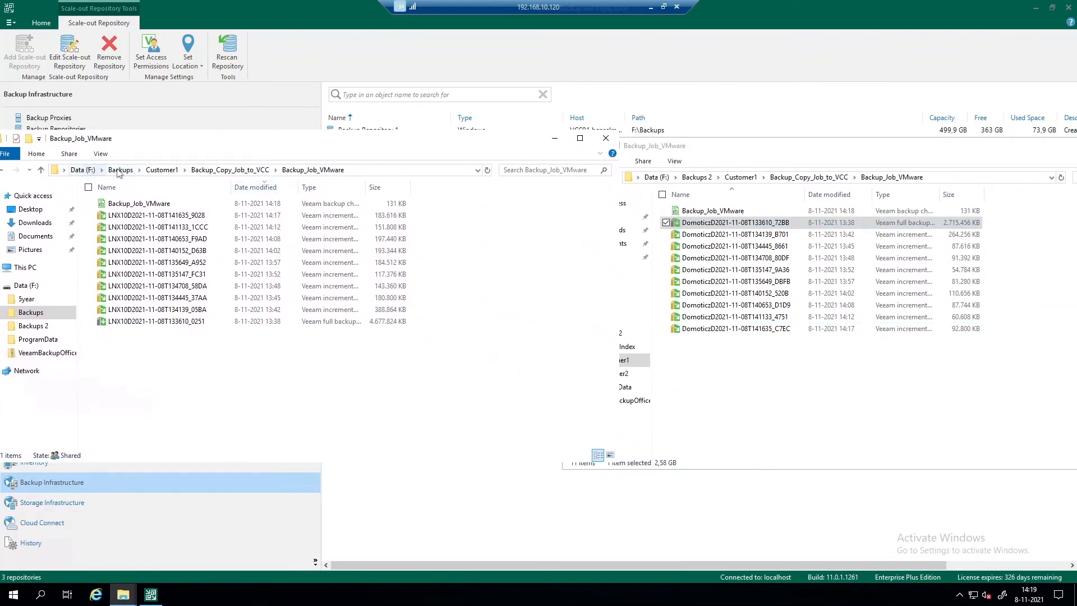
{"action": "left_click_drag", "start_coordinate": [209, 140], "coordinate": [210, 163]}
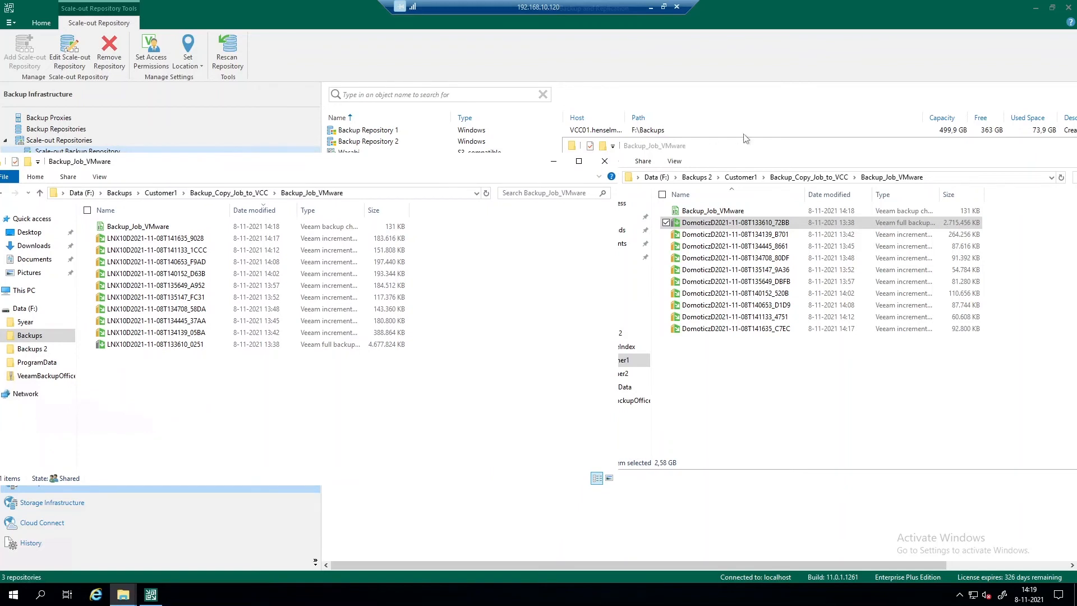
{"action": "left_click_drag", "start_coordinate": [746, 151], "coordinate": [744, 169]}
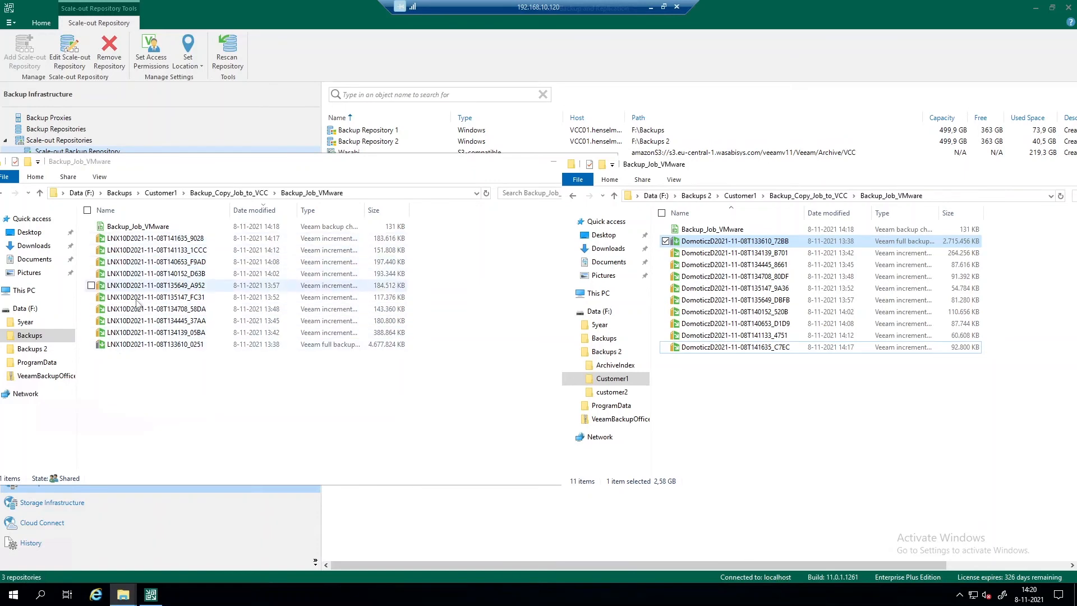
- Seal the Backup Repository 1 extent of Scale-out Backup Repository, accepting an active full backup on the next run
{"action": "right_click", "coordinate": [373, 131]}
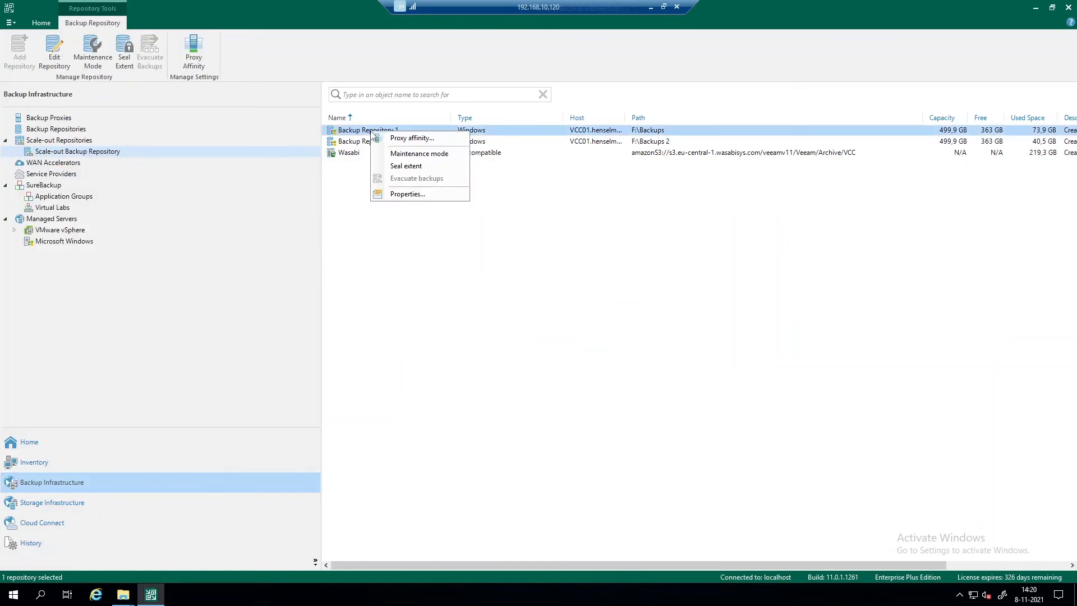
{"action": "left_click", "coordinate": [412, 166]}
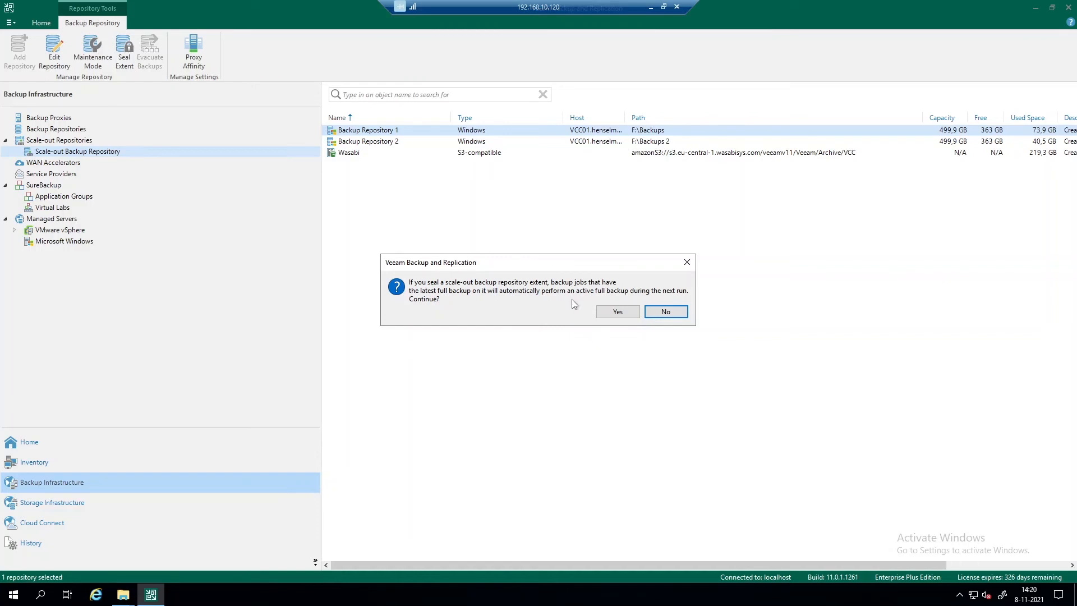
{"action": "left_click", "coordinate": [617, 314]}
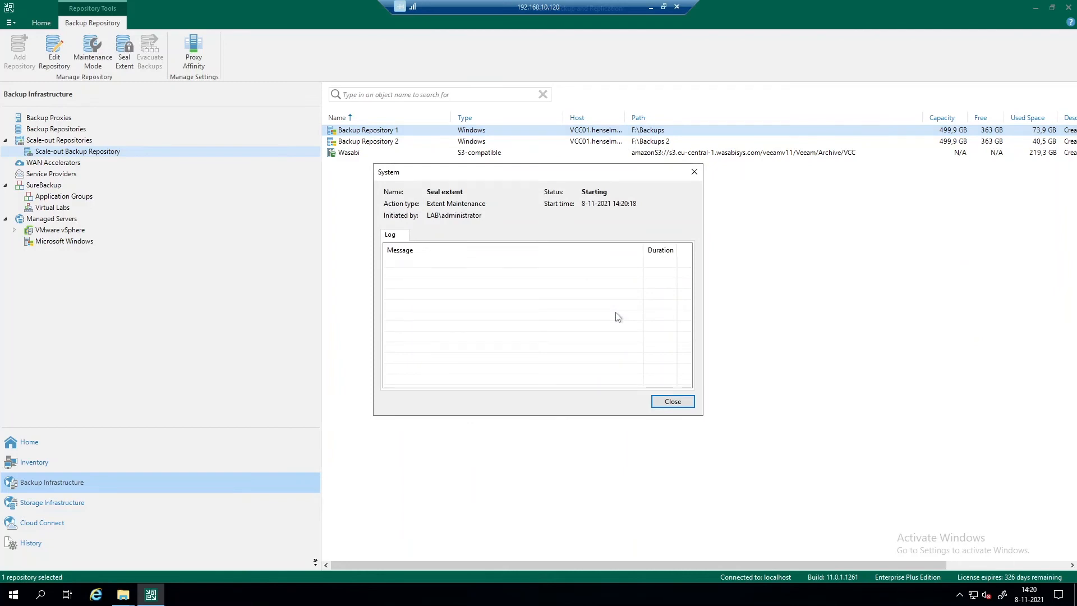
- Check both Backup_Job_VMware folders, return to the Veeam console, and close the Seal extent log
{"action": "left_click", "coordinate": [121, 595]}
{"action": "left_click", "coordinate": [67, 547]}
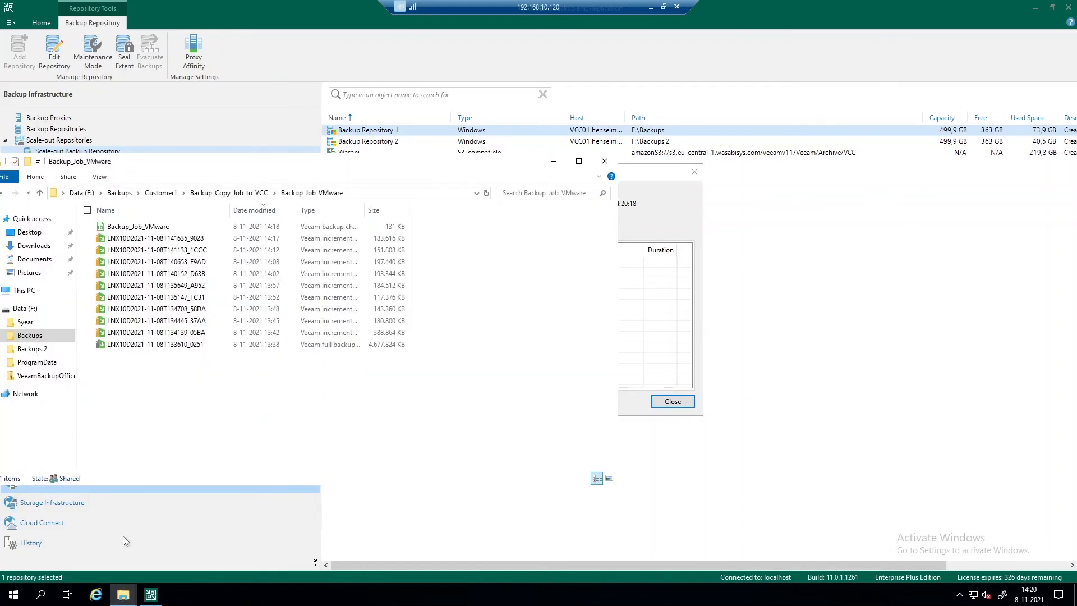
{"action": "left_click", "coordinate": [121, 595]}
{"action": "left_click", "coordinate": [186, 546]}
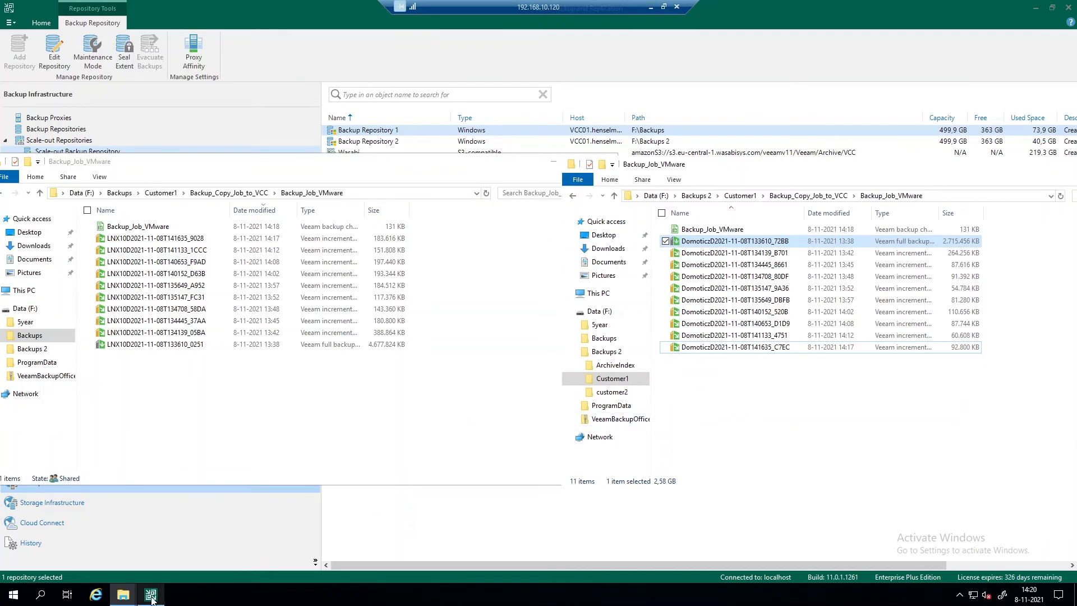
{"action": "mouse_move", "coordinate": [152, 599]}
{"action": "left_click", "coordinate": [166, 558]}
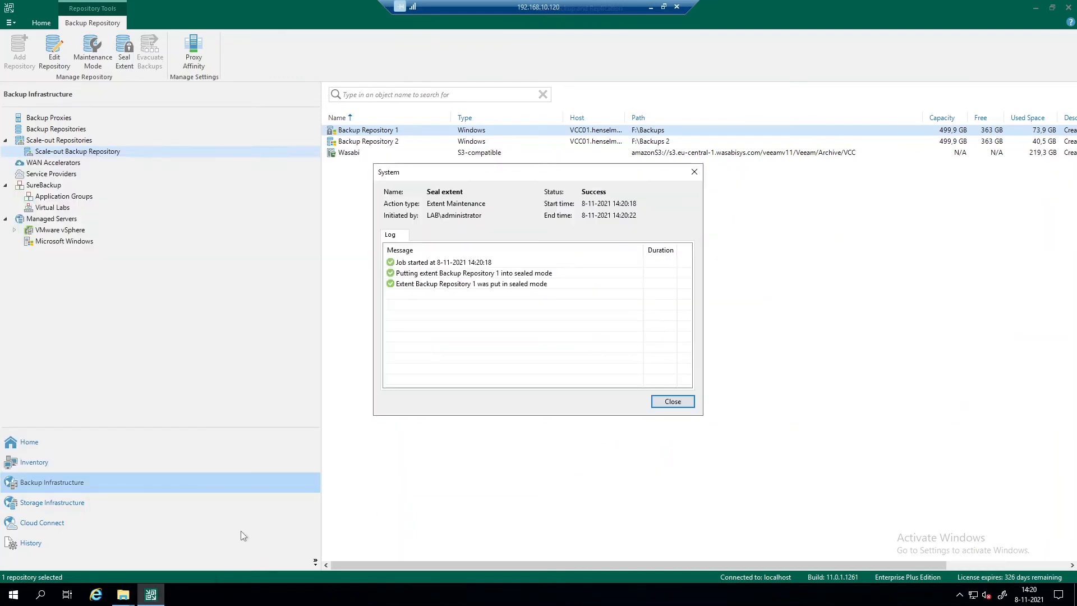
{"action": "left_click", "coordinate": [661, 402]}
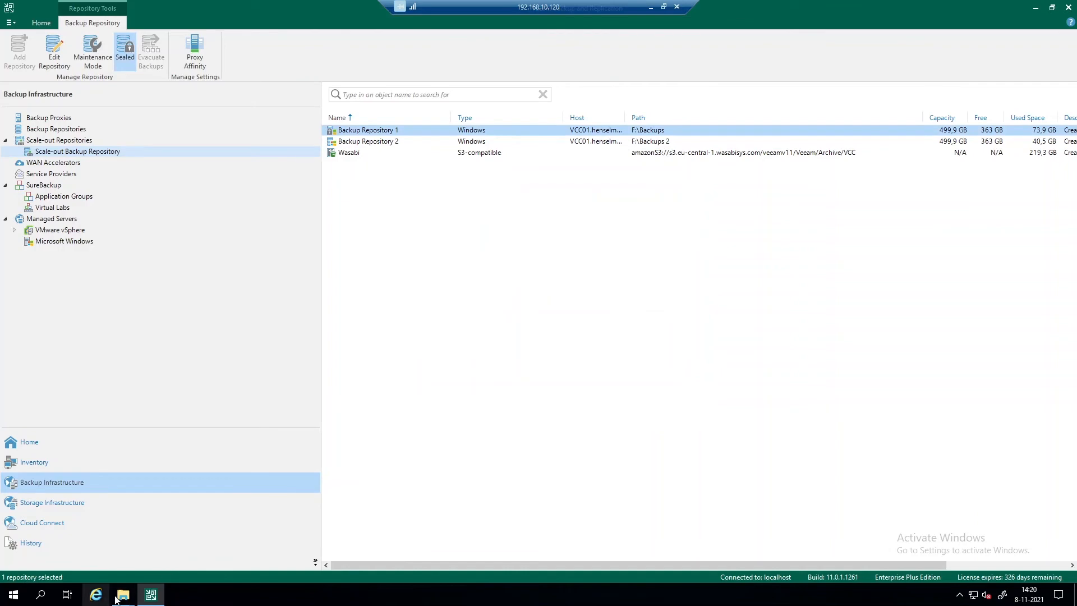
- Bring both Backup_Job_VMware folders forward, and inspect Backup Job VMware within the running Backup Copy Job to VCC on the tenant server
{"action": "left_click", "coordinate": [159, 554]}
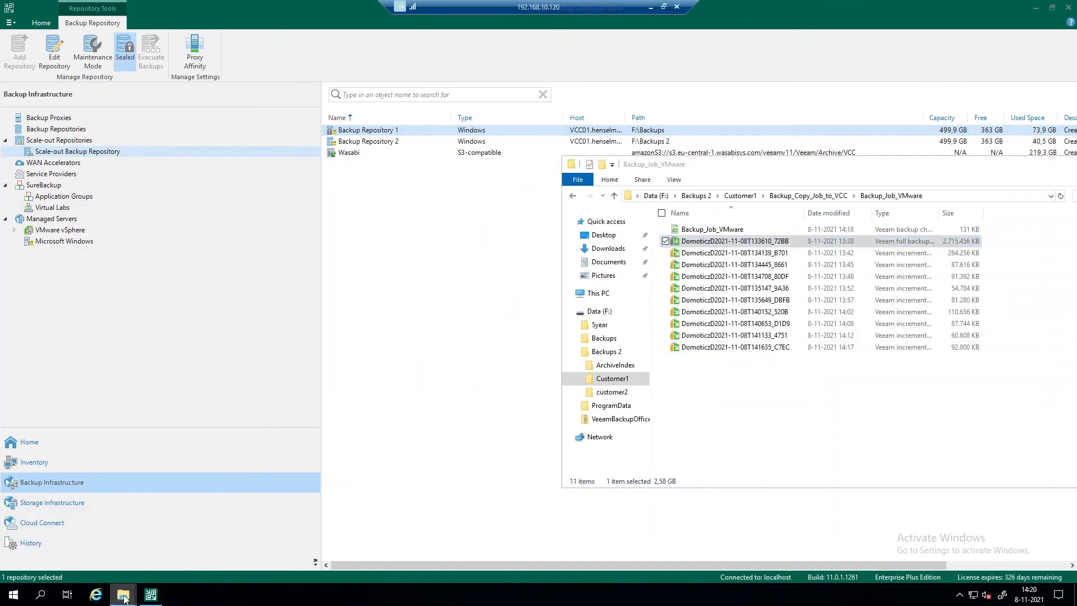
{"action": "mouse_move", "coordinate": [124, 598]}
{"action": "left_click", "coordinate": [99, 556]}
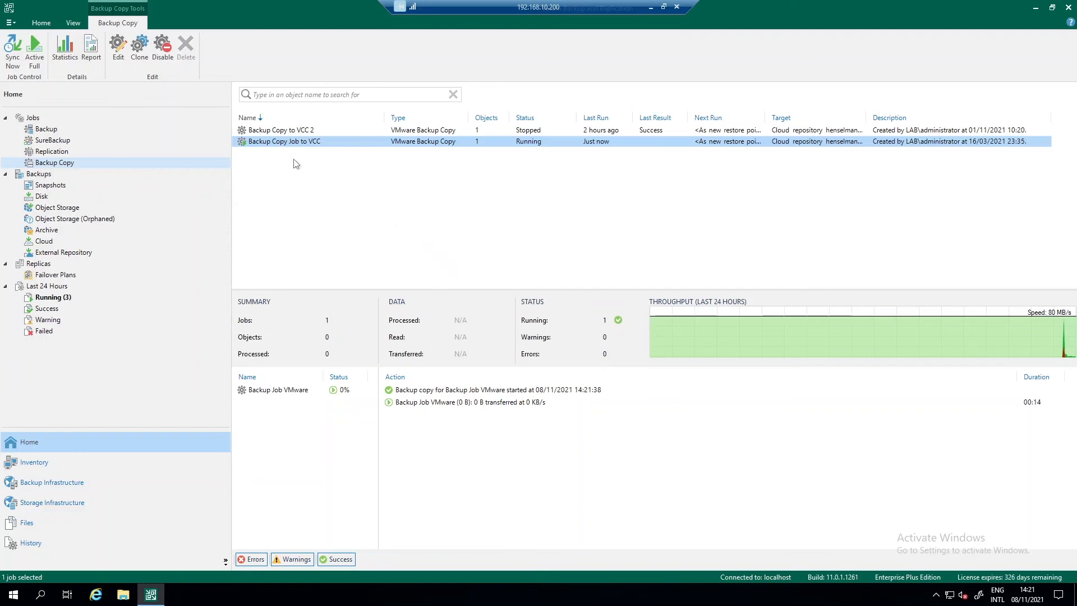
{"action": "left_click", "coordinate": [287, 394]}
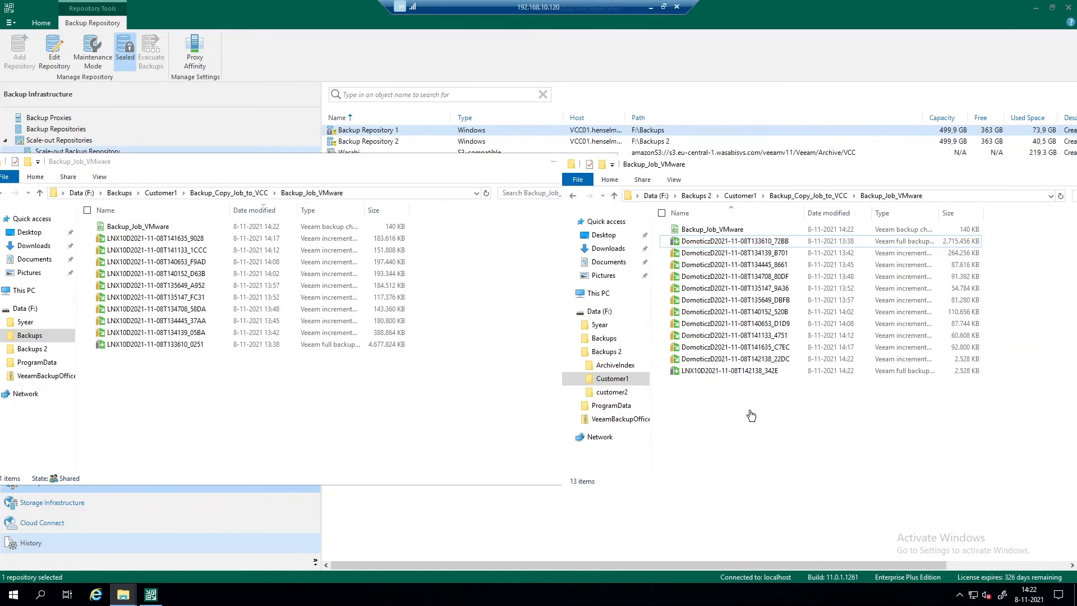
- Refresh the Backup_Job_VMware folder under Backups 2 and examine its newest Domoticz increment and LNX10 full backup
{"action": "key", "text": "F5"}
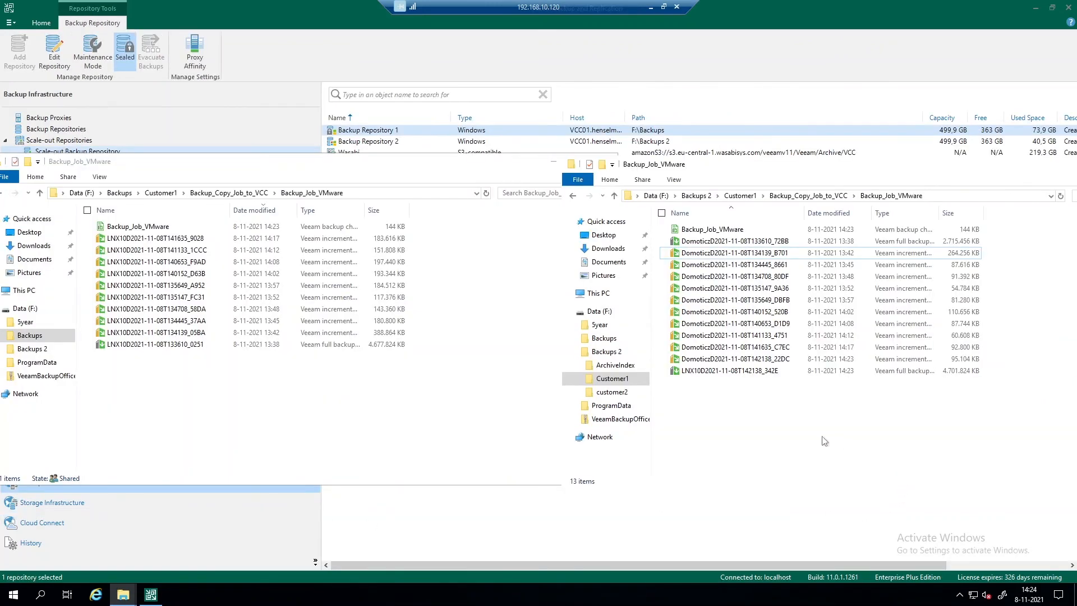
{"action": "left_click", "coordinate": [779, 362]}
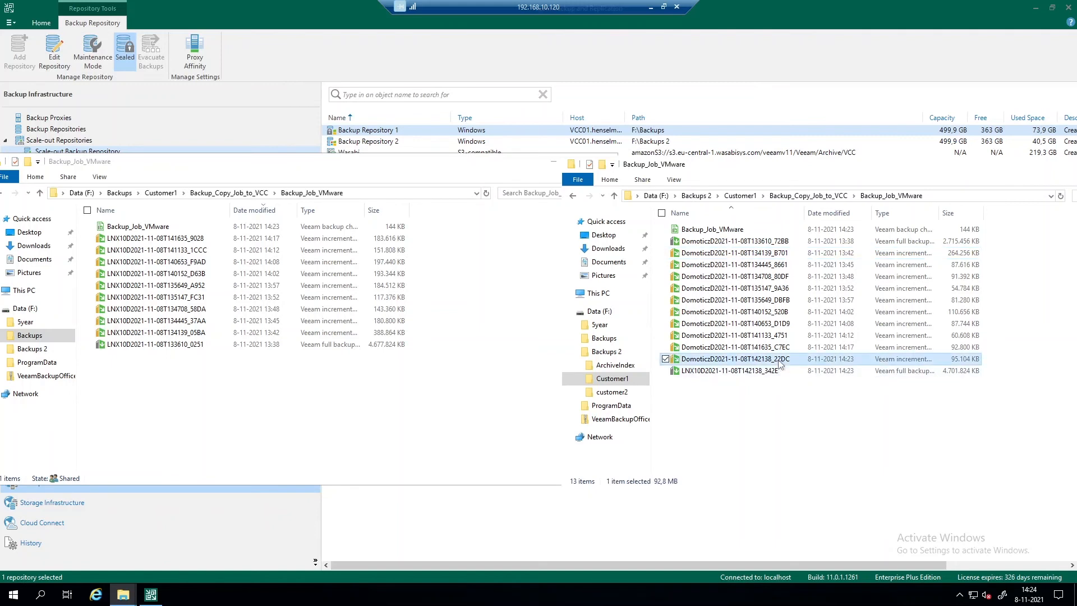
{"action": "left_click", "coordinate": [757, 373]}
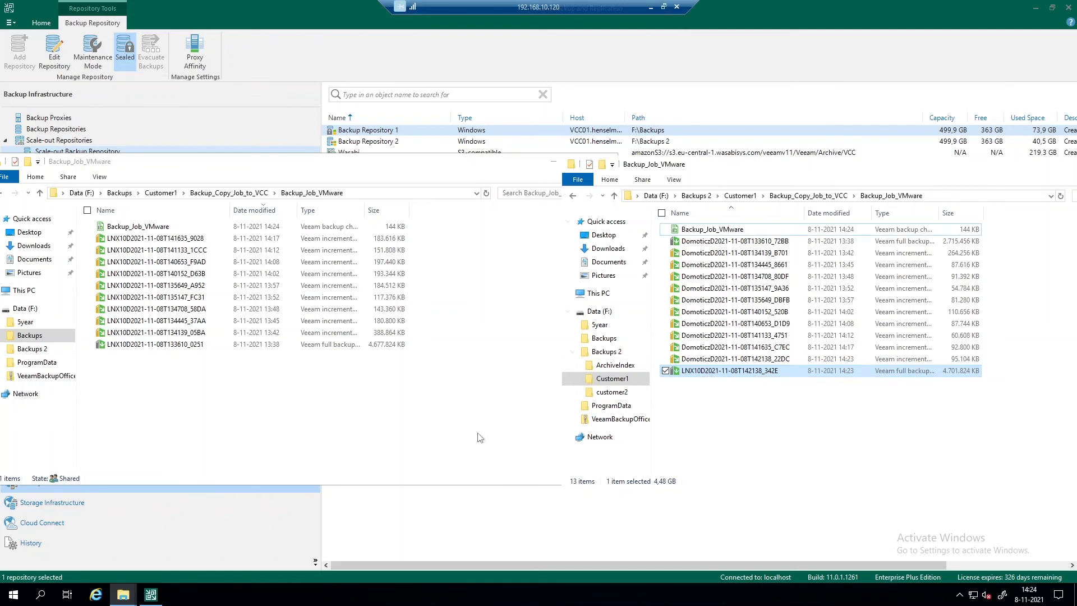
- Remove Backup Repository 1 from sealed mode in the Veeam console and close the operation log
{"action": "left_click", "coordinate": [346, 32]}
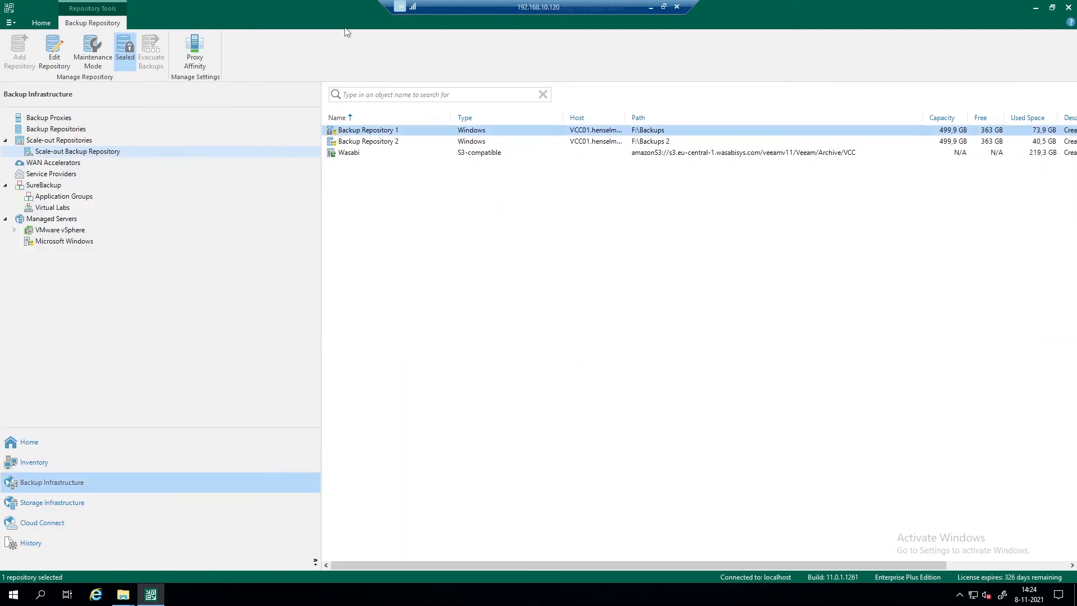
{"action": "right_click", "coordinate": [353, 131]}
{"action": "left_click", "coordinate": [382, 166]}
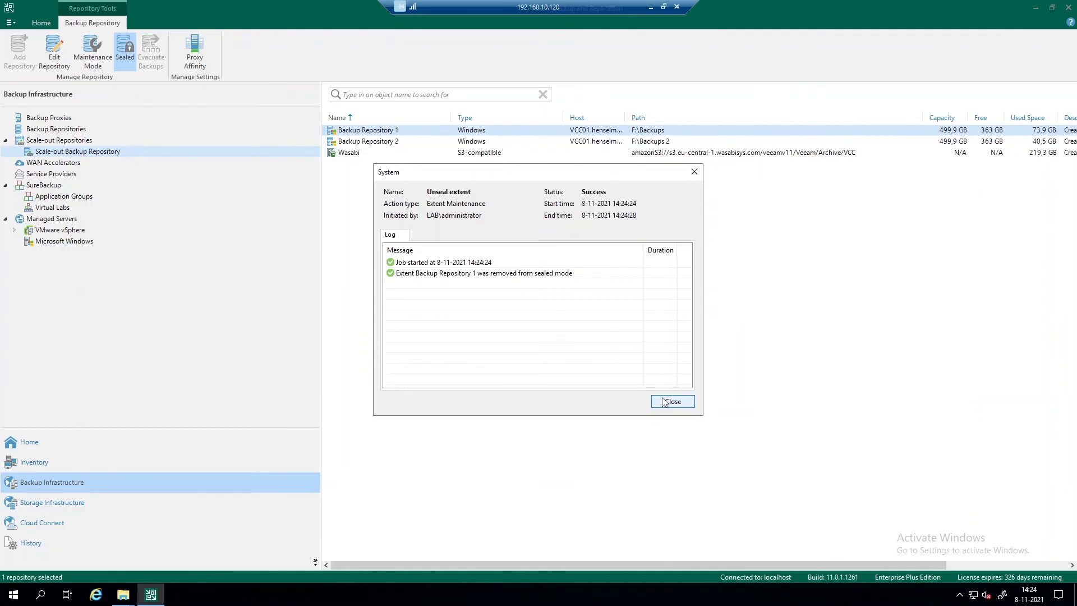
{"action": "left_click", "coordinate": [665, 401]}
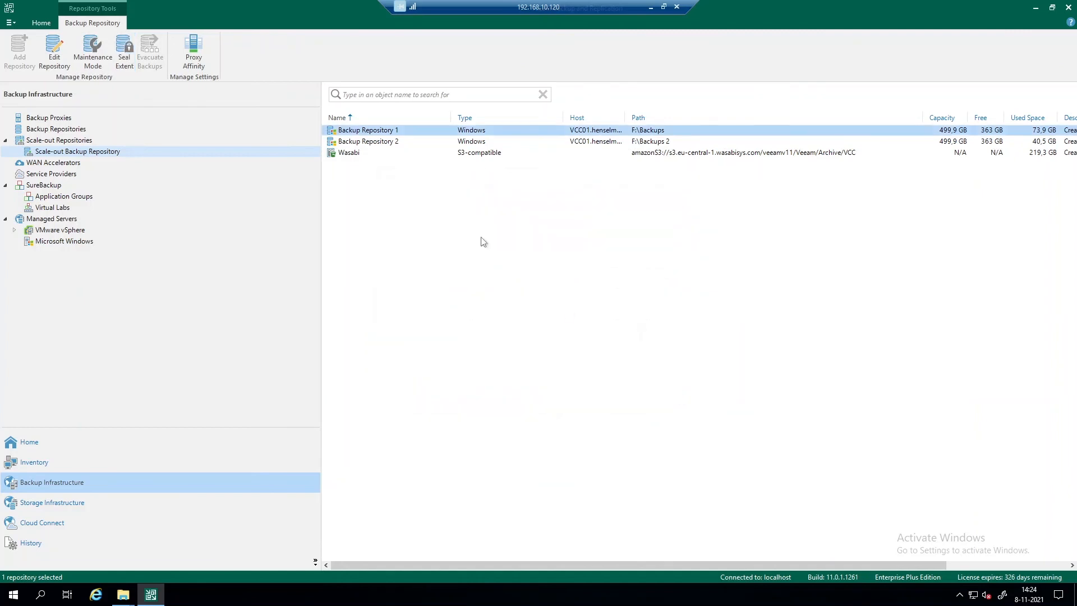
- Put the Backup Repository 2 extent into maintenance mode and close the operation log
{"action": "right_click", "coordinate": [361, 144]}
{"action": "left_click", "coordinate": [394, 162]}
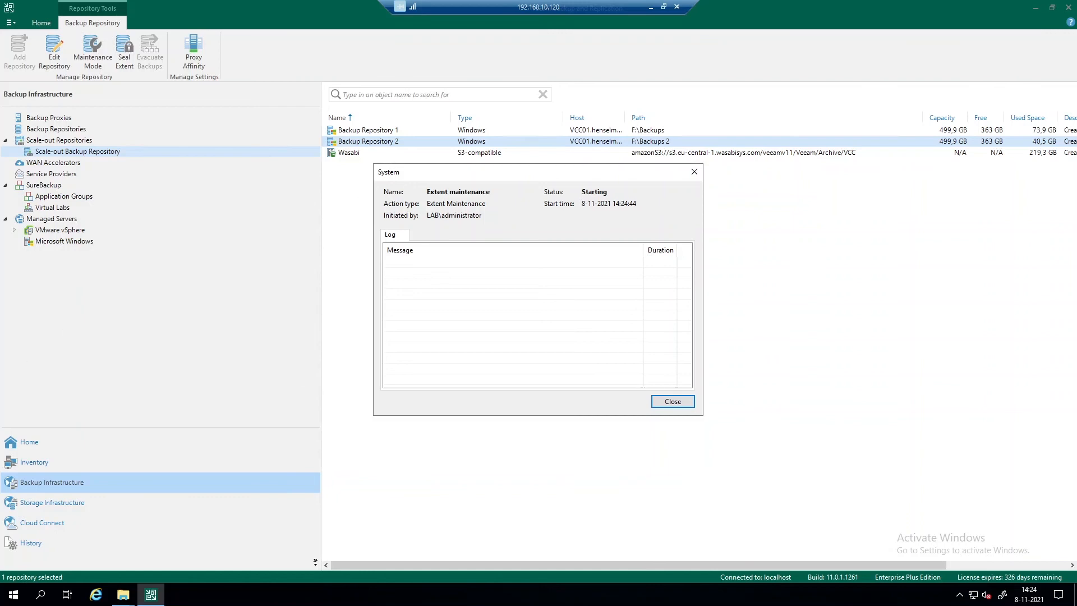
{"action": "left_click", "coordinate": [671, 402]}
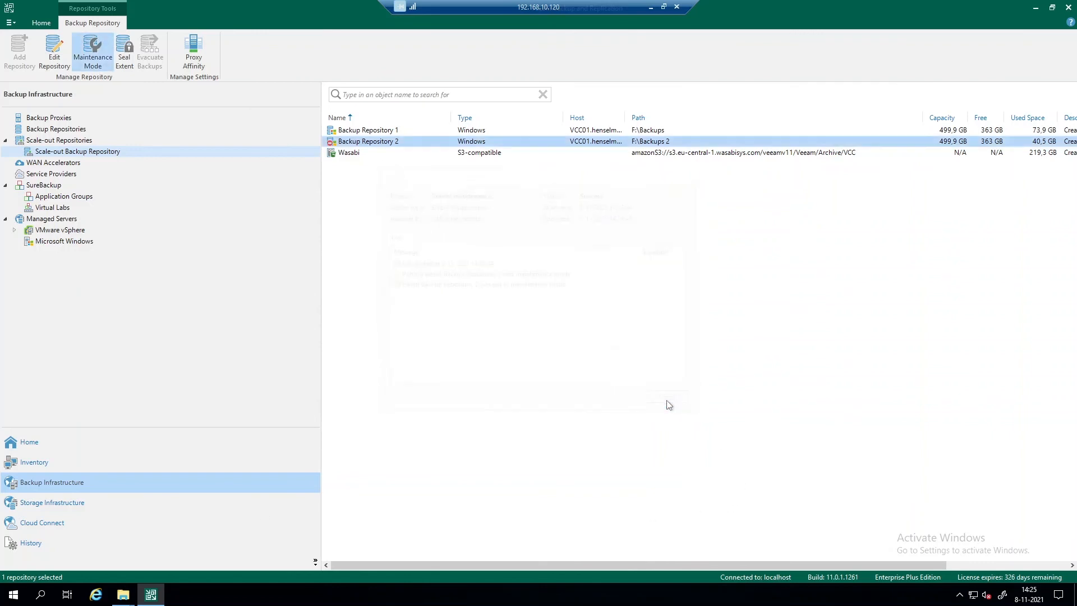
- Evacuate the backups from the Backup Repository 2 extent, reviewing the list of affected extents before confirming
{"action": "right_click", "coordinate": [394, 141]}
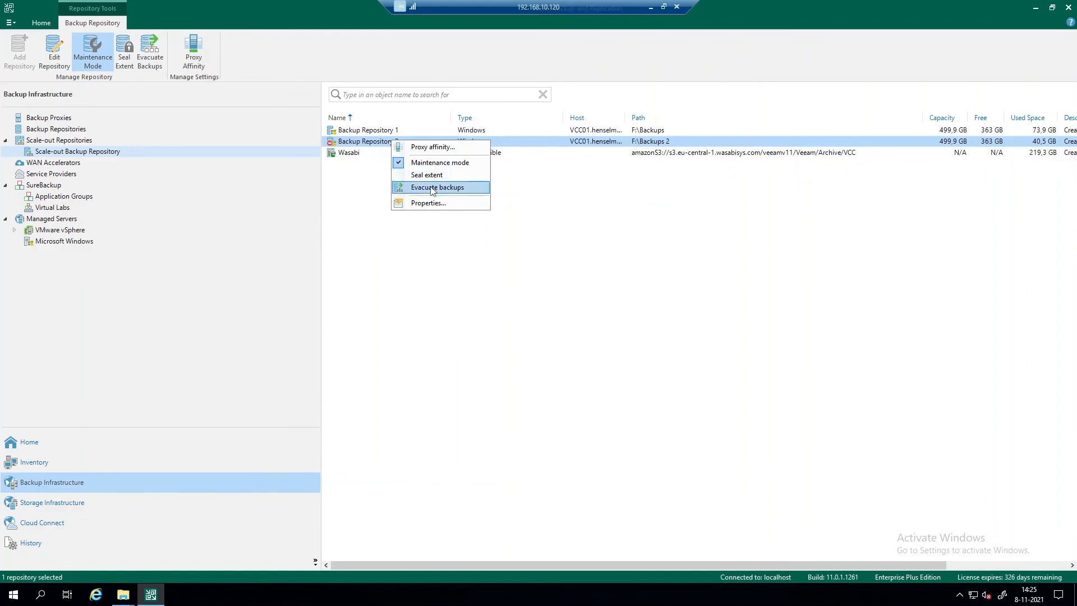
{"action": "left_click", "coordinate": [441, 187]}
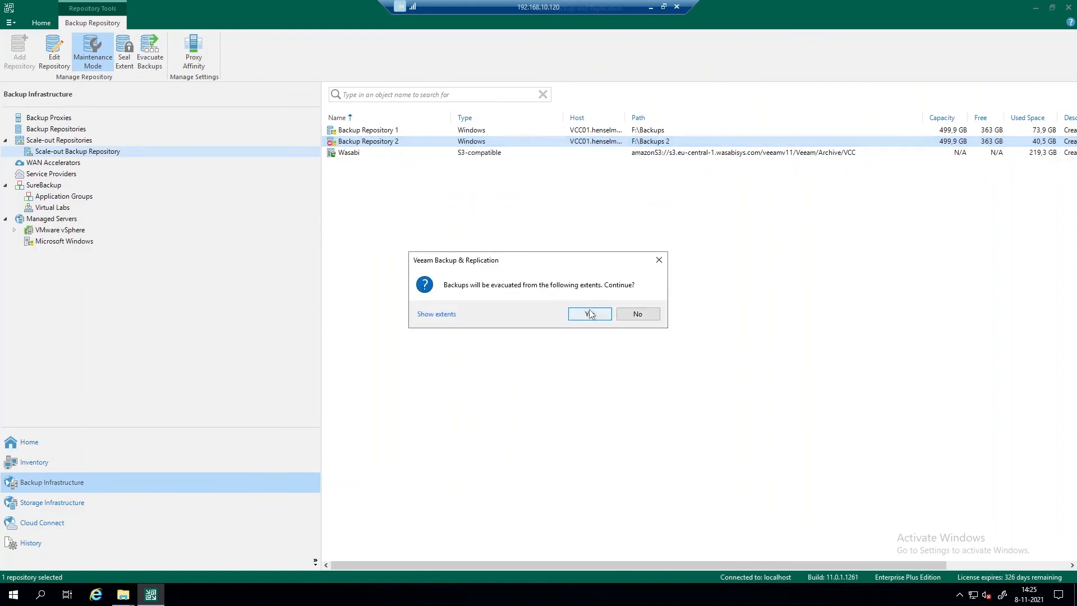
{"action": "left_click", "coordinate": [437, 314]}
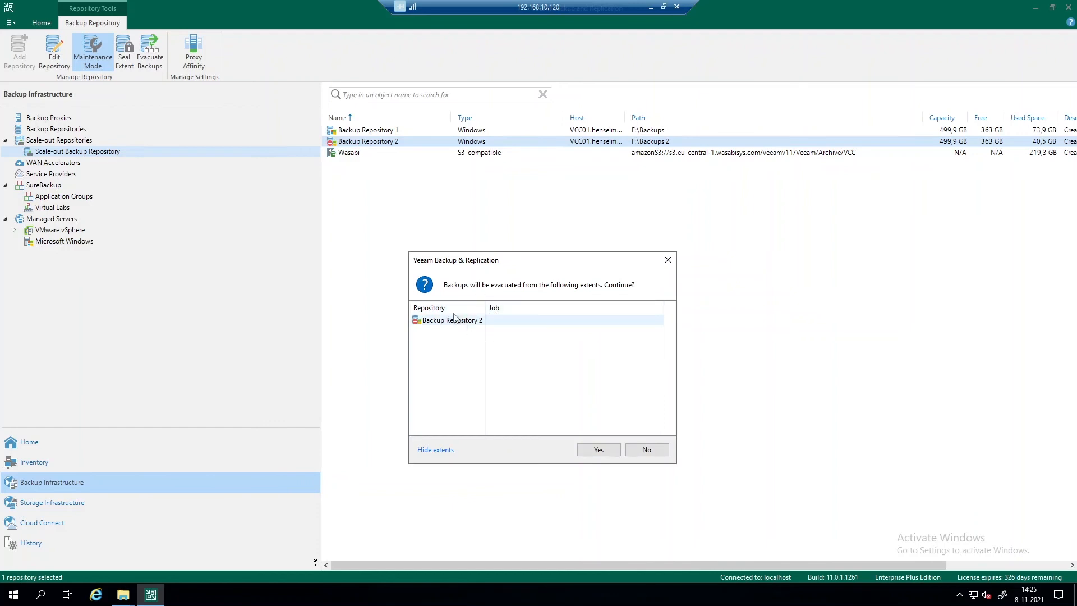
{"action": "left_click", "coordinate": [598, 450]}
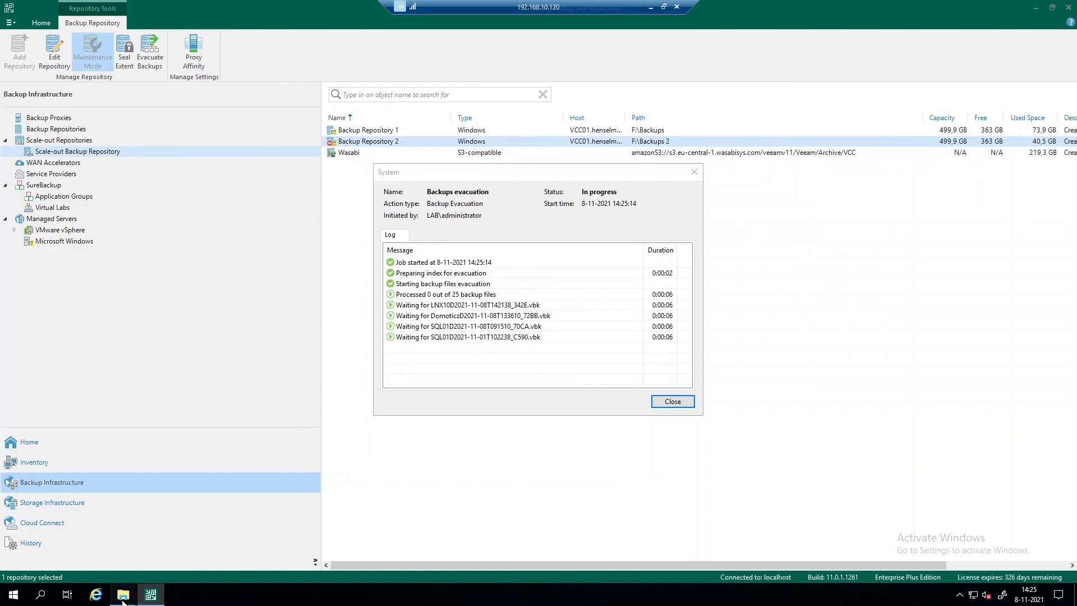
- Switch to File Explorer and watch the Backup_Job_VMware folders under Backups 2 and Backups during the evacuation
{"action": "mouse_move", "coordinate": [124, 598]}
{"action": "left_click", "coordinate": [142, 572]}
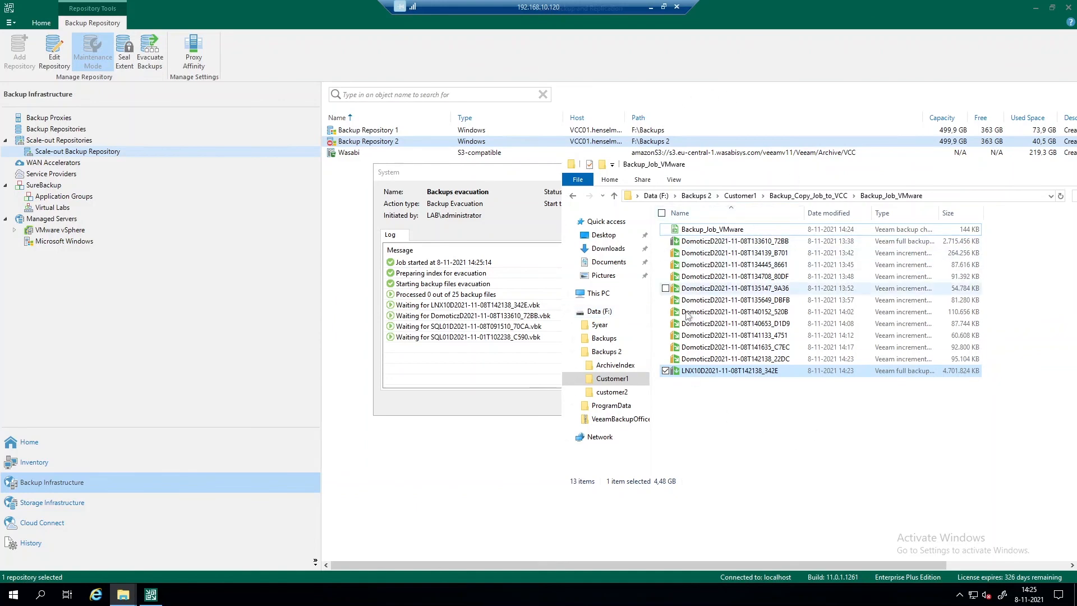
{"action": "mouse_move", "coordinate": [120, 598]}
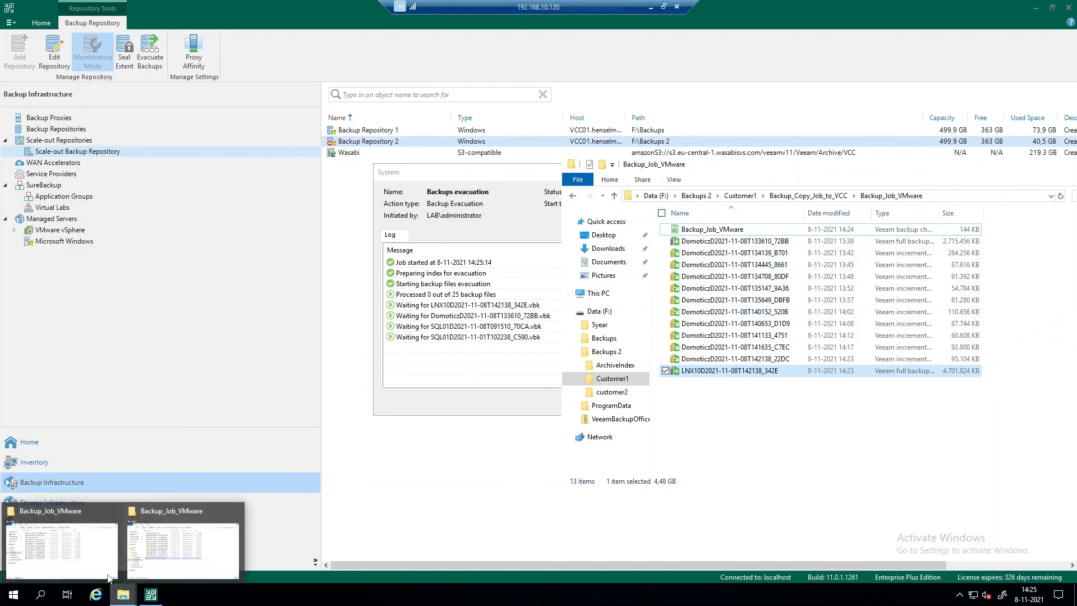
{"action": "left_click", "coordinate": [70, 542]}
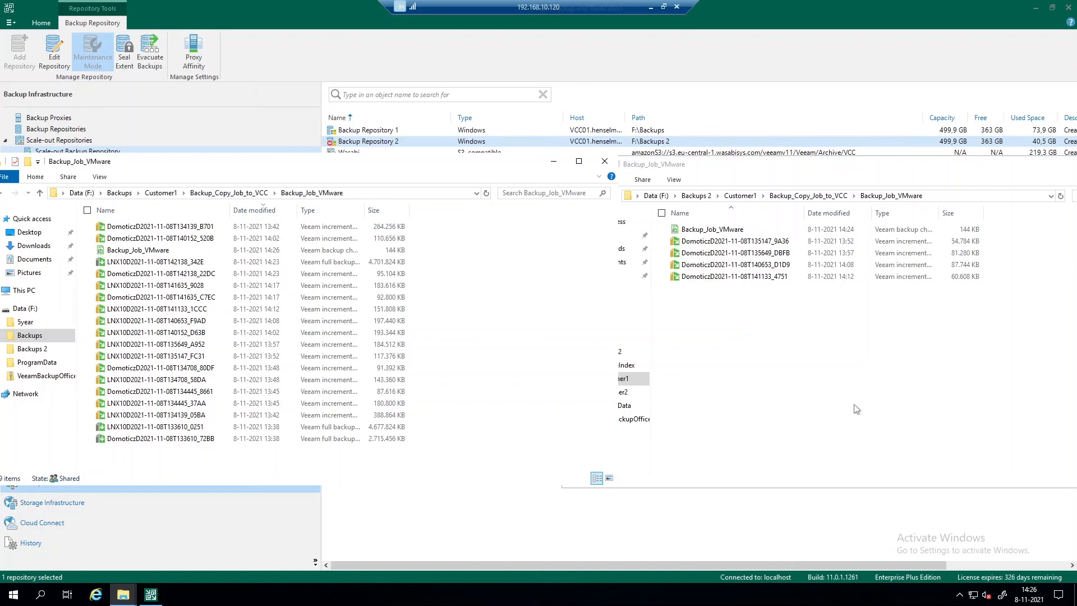
- Review and close the backup evacuation log in the Veeam console, and bring both Backup_Job_VMware folders forward again to compare their contents
{"action": "left_click", "coordinate": [150, 595]}
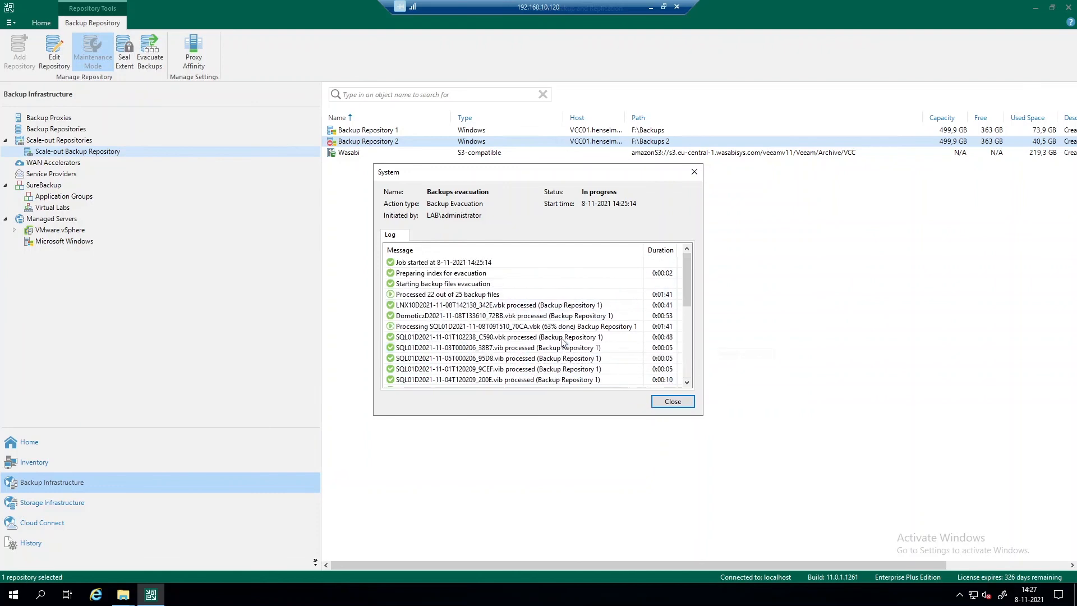
{"action": "left_click", "coordinate": [663, 403]}
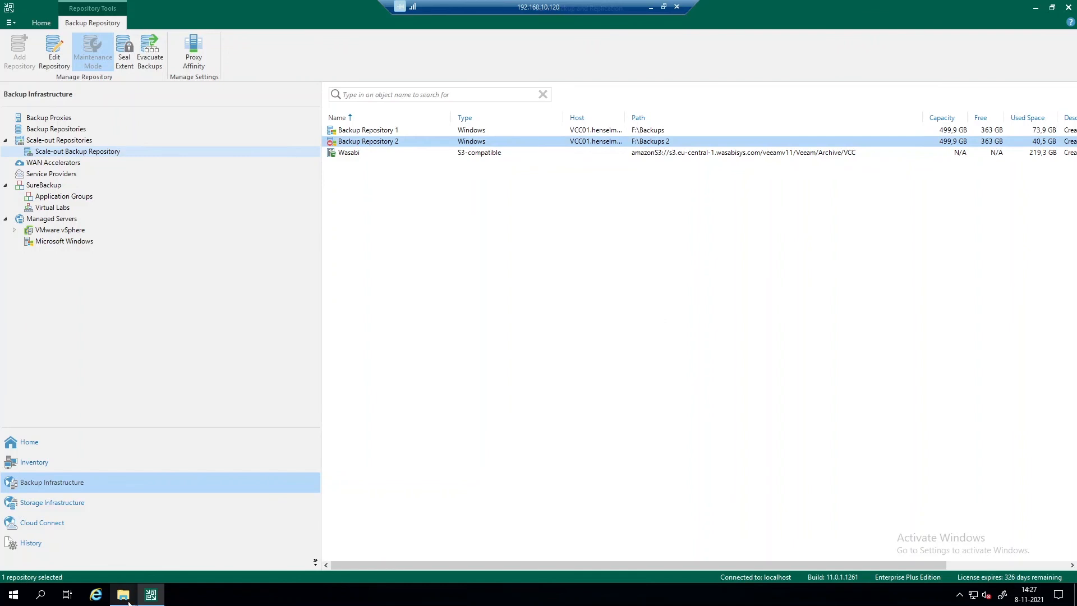
{"action": "mouse_move", "coordinate": [123, 594]}
{"action": "left_click", "coordinate": [212, 541]}
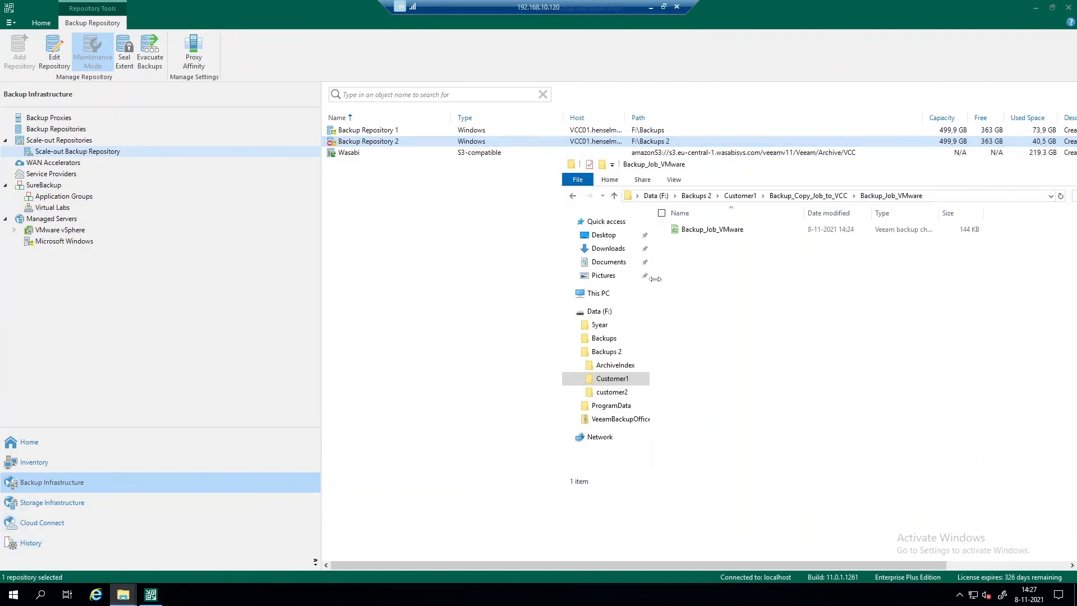
{"action": "left_click", "coordinate": [123, 595]}
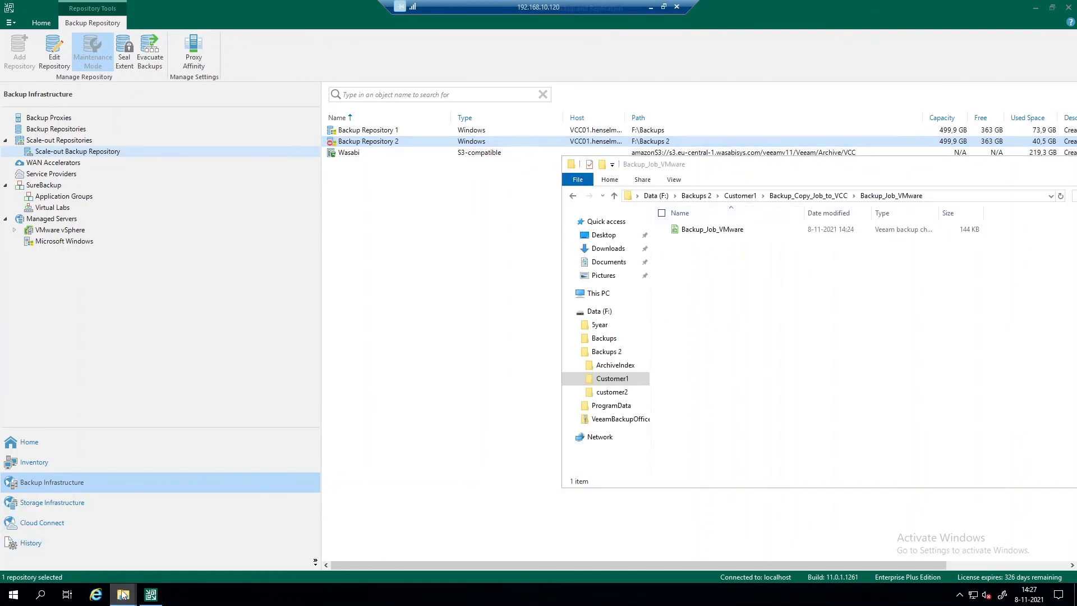
{"action": "left_click", "coordinate": [110, 535]}
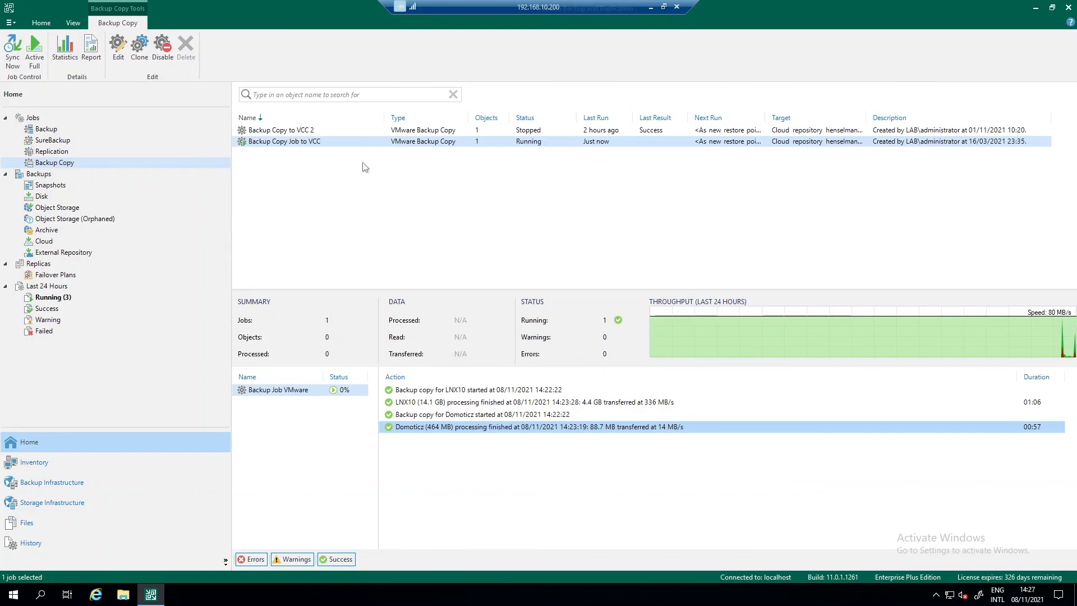
- Inspect Backup Job VMware within the tenant server's Backup Copy Job to VCC, and examine the newest LNX10 increment in the Backups folder
{"action": "left_click", "coordinate": [362, 132]}
{"action": "left_click", "coordinate": [361, 142]}
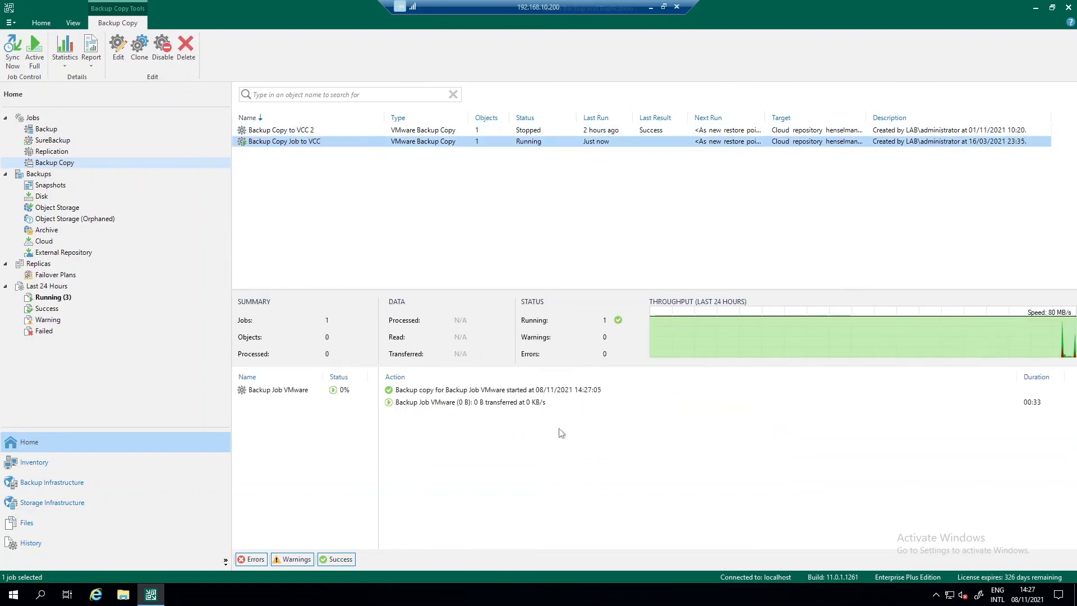
{"action": "left_click", "coordinate": [298, 391]}
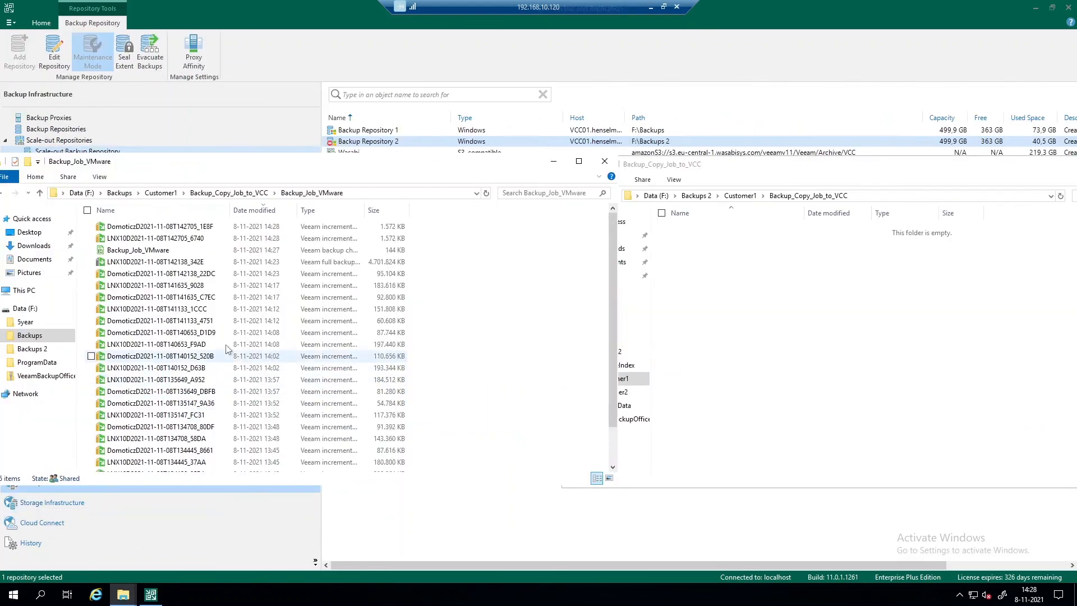
{"action": "left_click", "coordinate": [202, 228]}
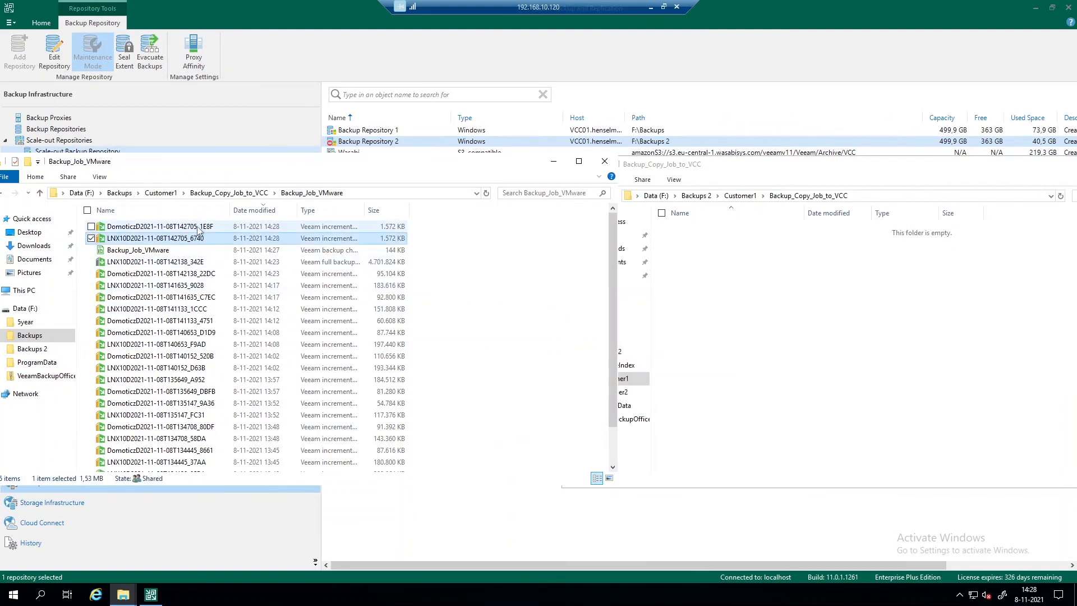